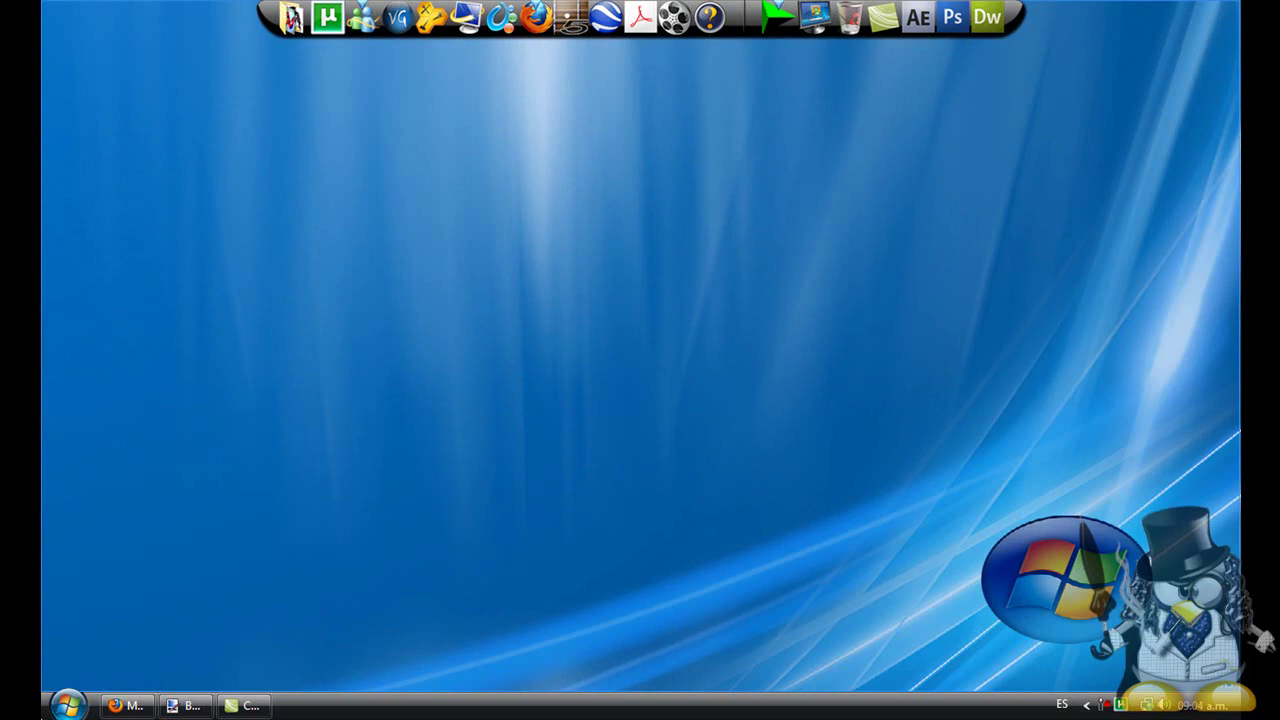
Examine the current look of the Start menu and of the Documents folder window on the desktop
left_click(66, 705)
left_click(940, 497)
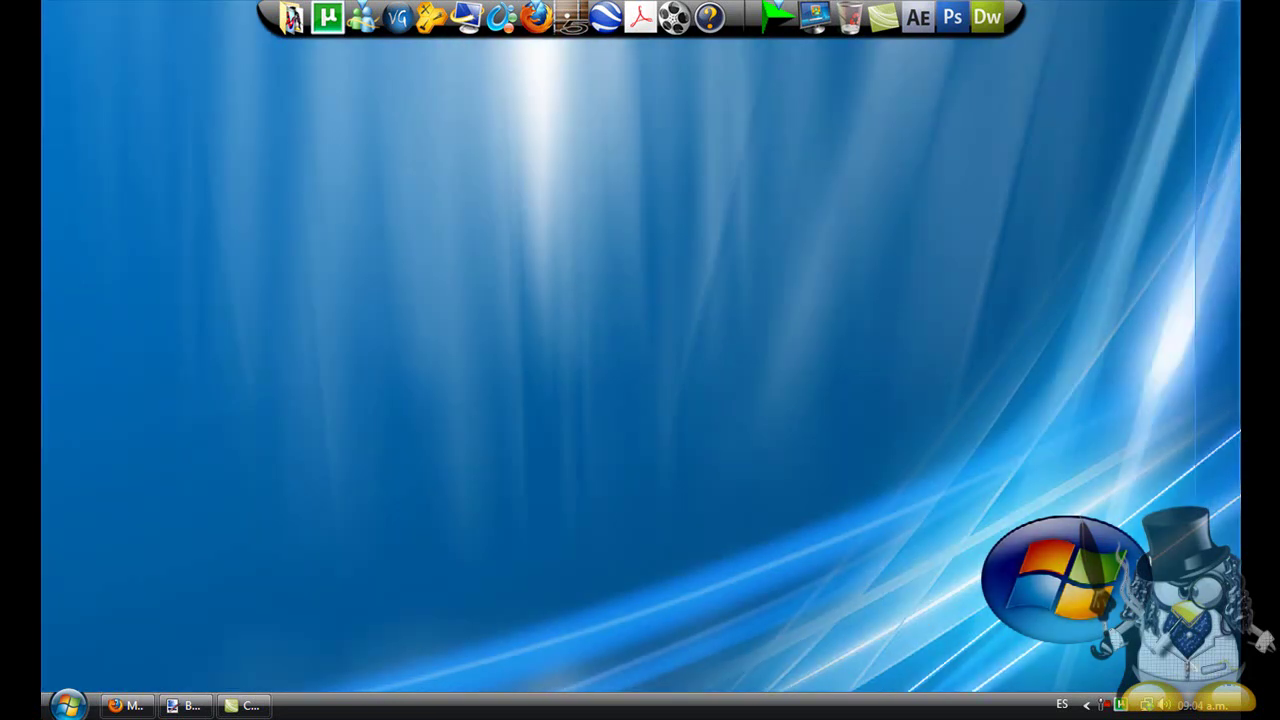
left_click(70, 705)
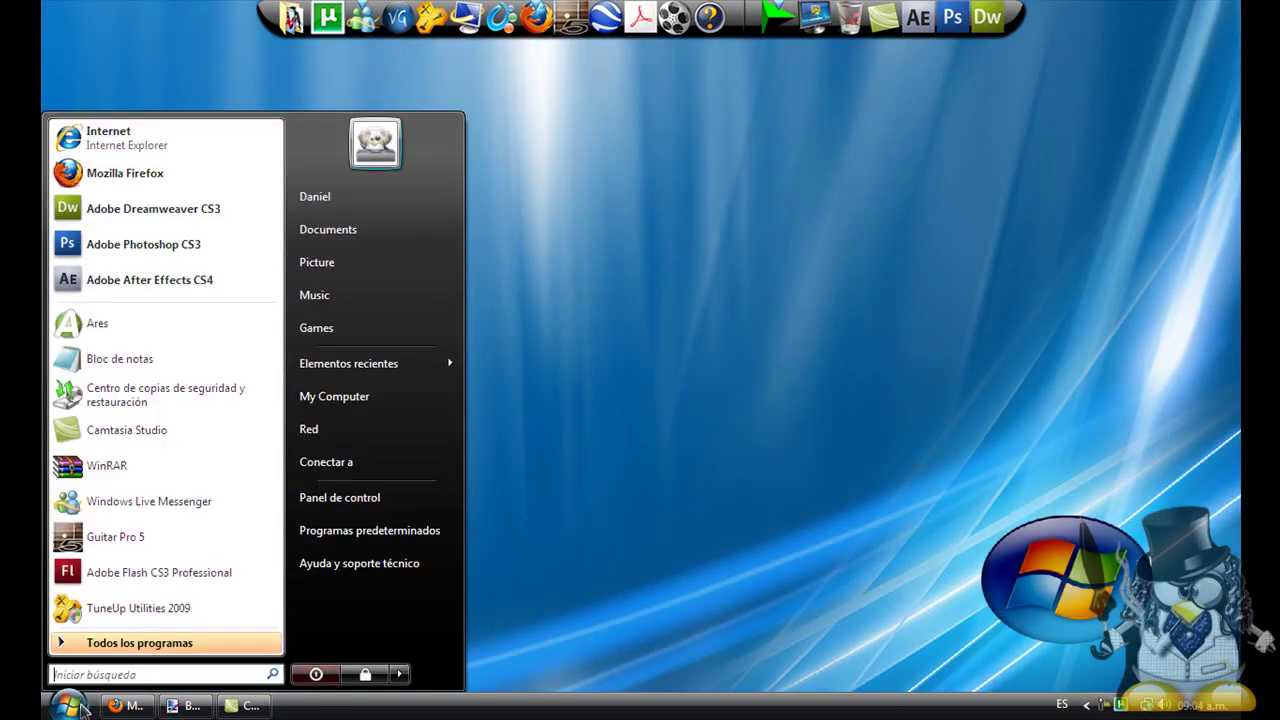
left_click(890, 210)
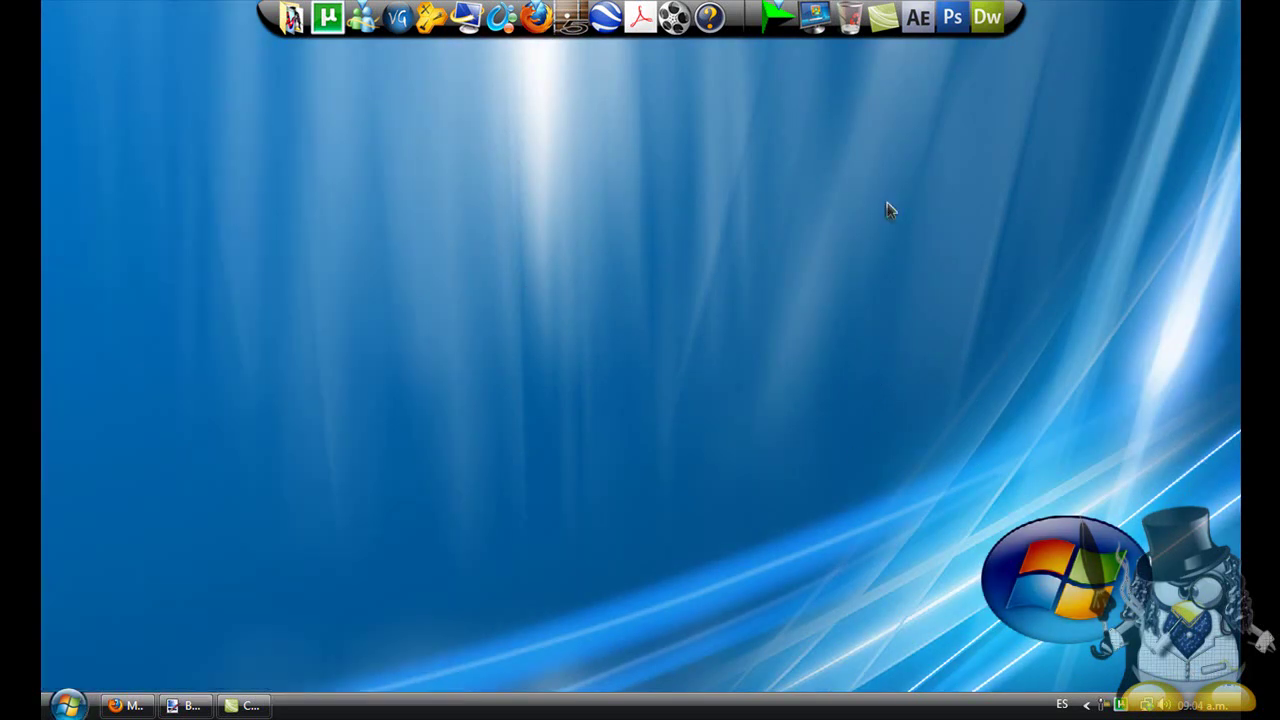
left_click(65, 705)
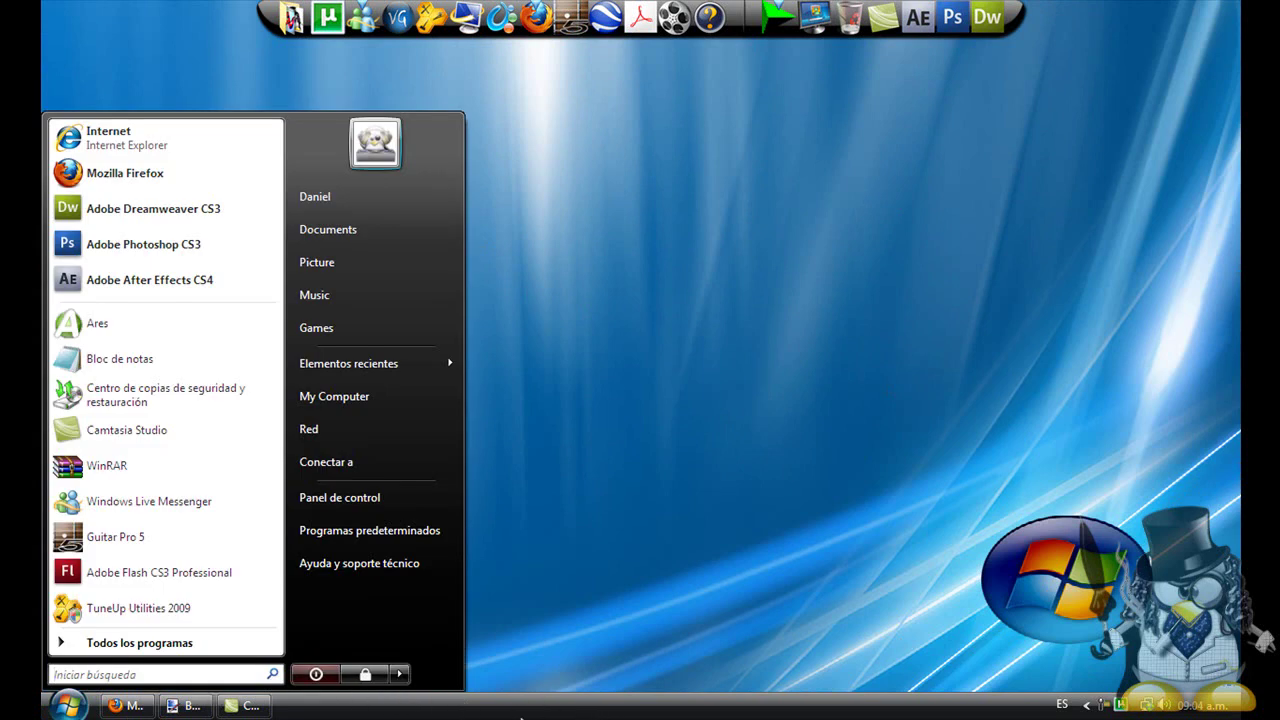
left_click(375, 231)
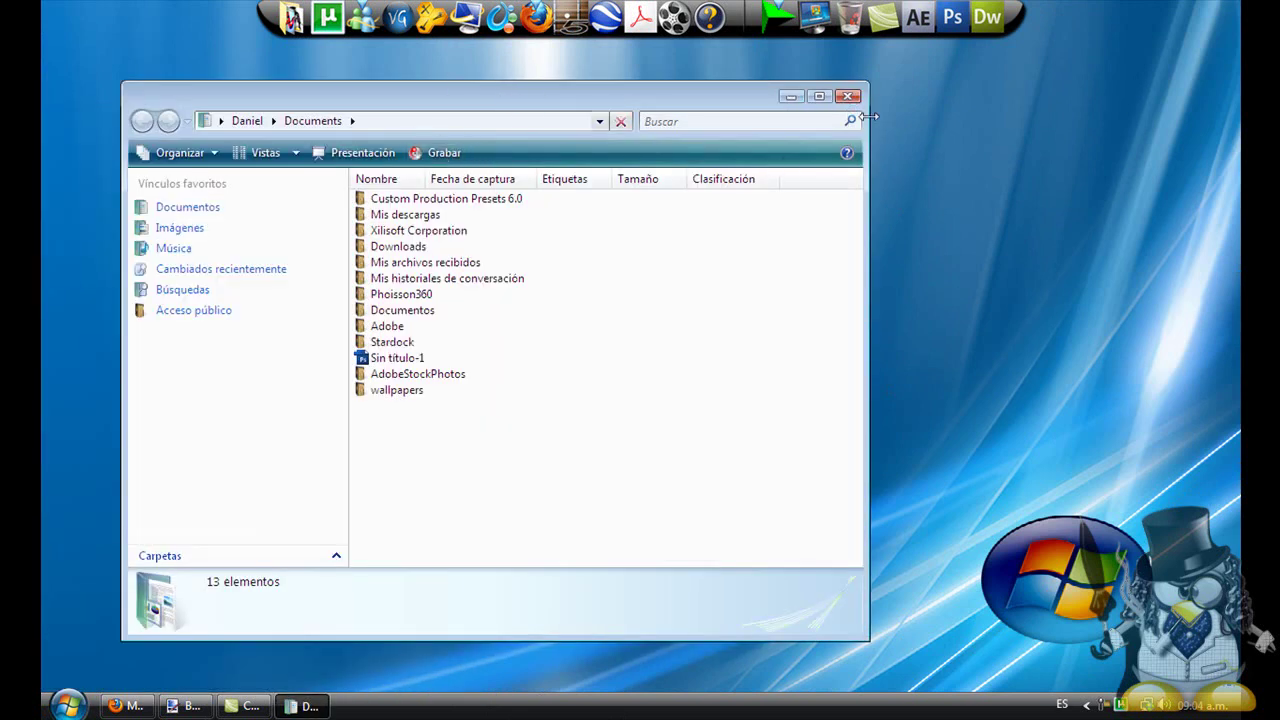
left_click(846, 104)
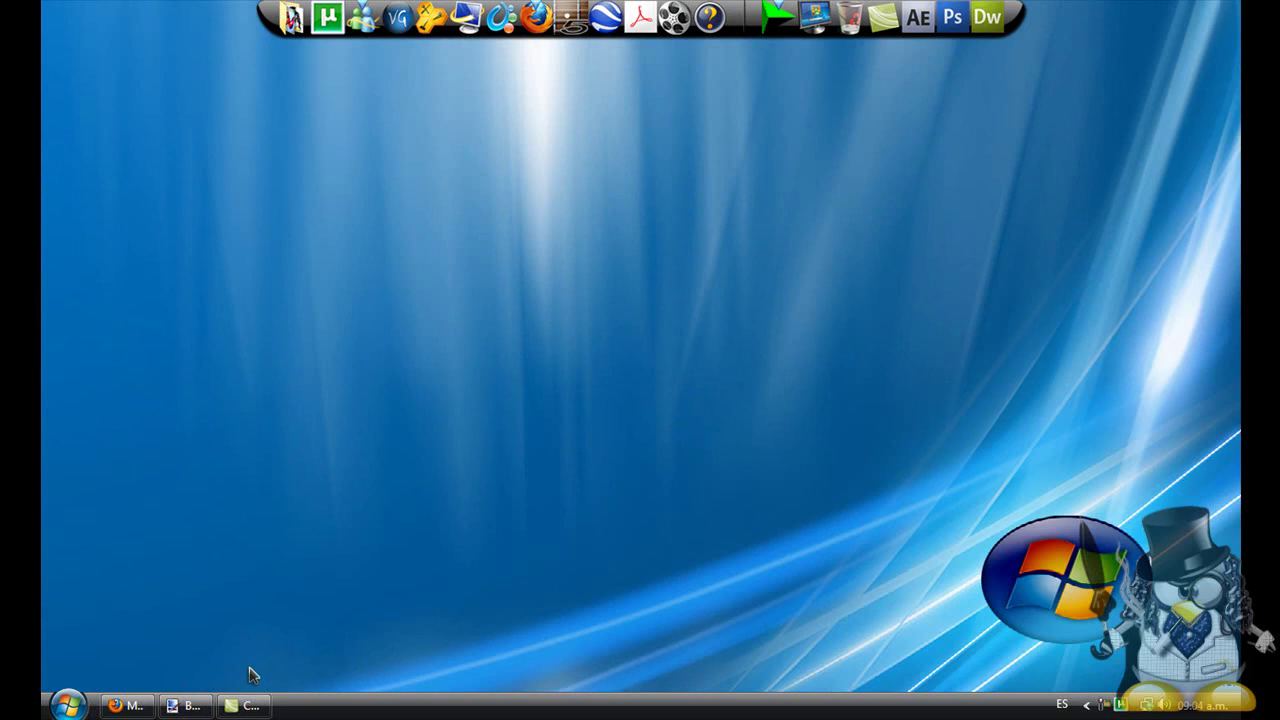
left_click(68, 705)
left_click(620, 562)
left_click(60, 706)
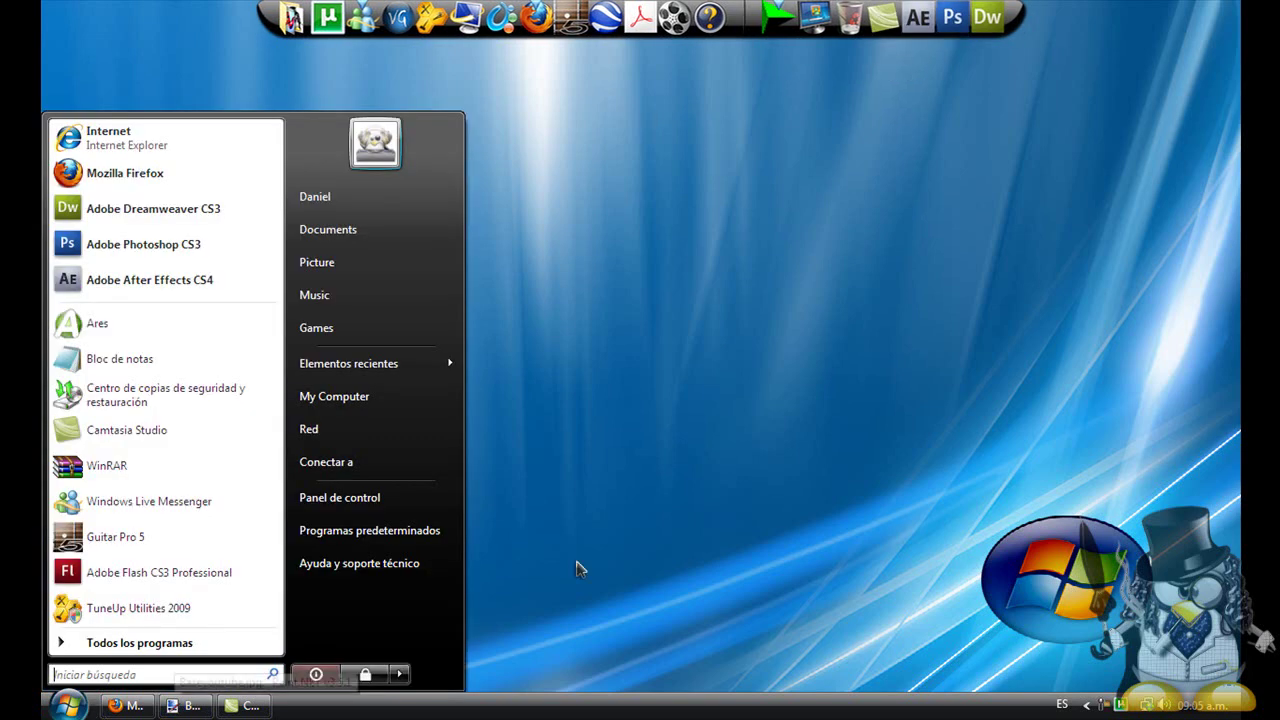
left_click(930, 381)
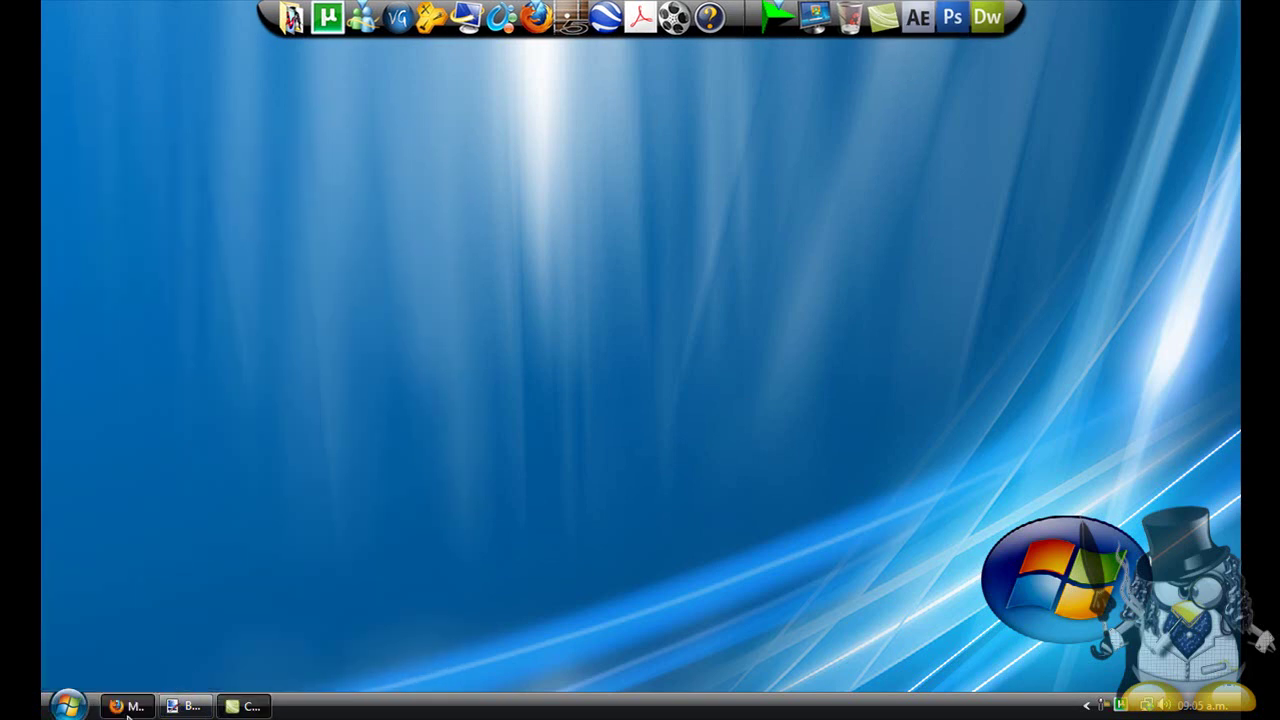
left_click(138, 705)
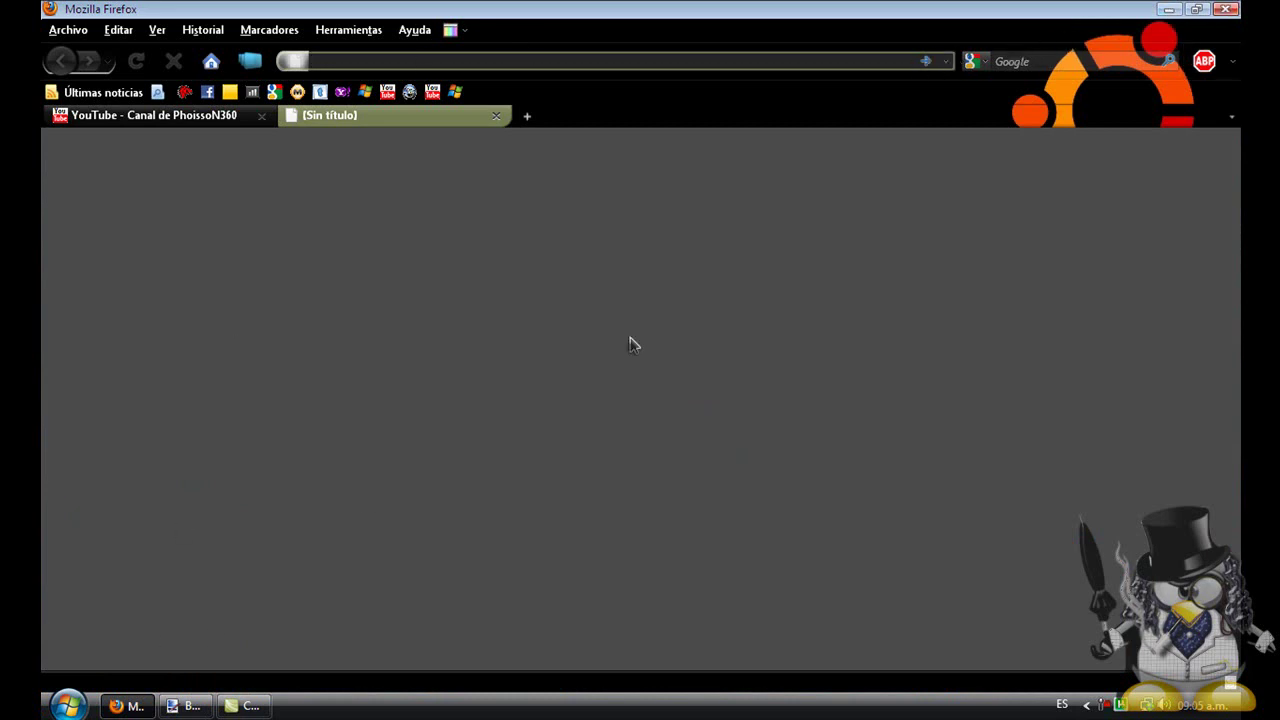
left_click(68, 706)
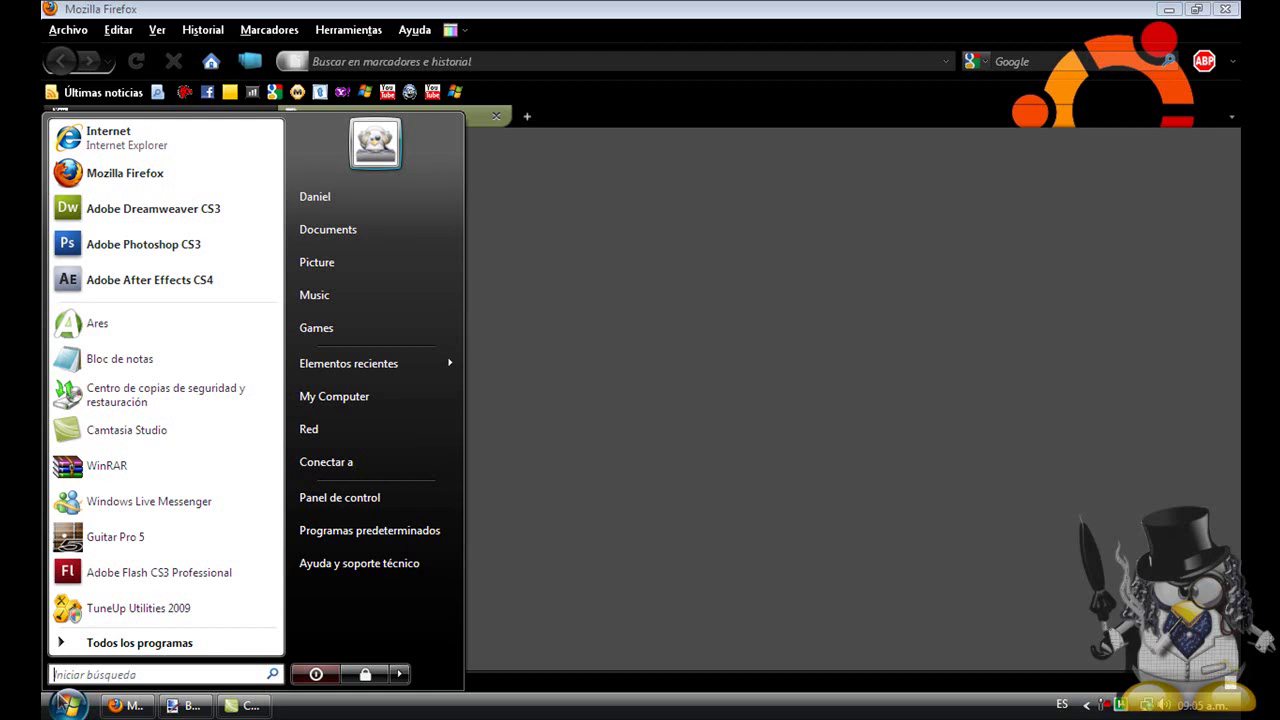
left_click(594, 67)
type("http://www.deviantart.com/download/102269037/Windows_7_PDC_Style_For_Vista_by_giannisgx89.rar")
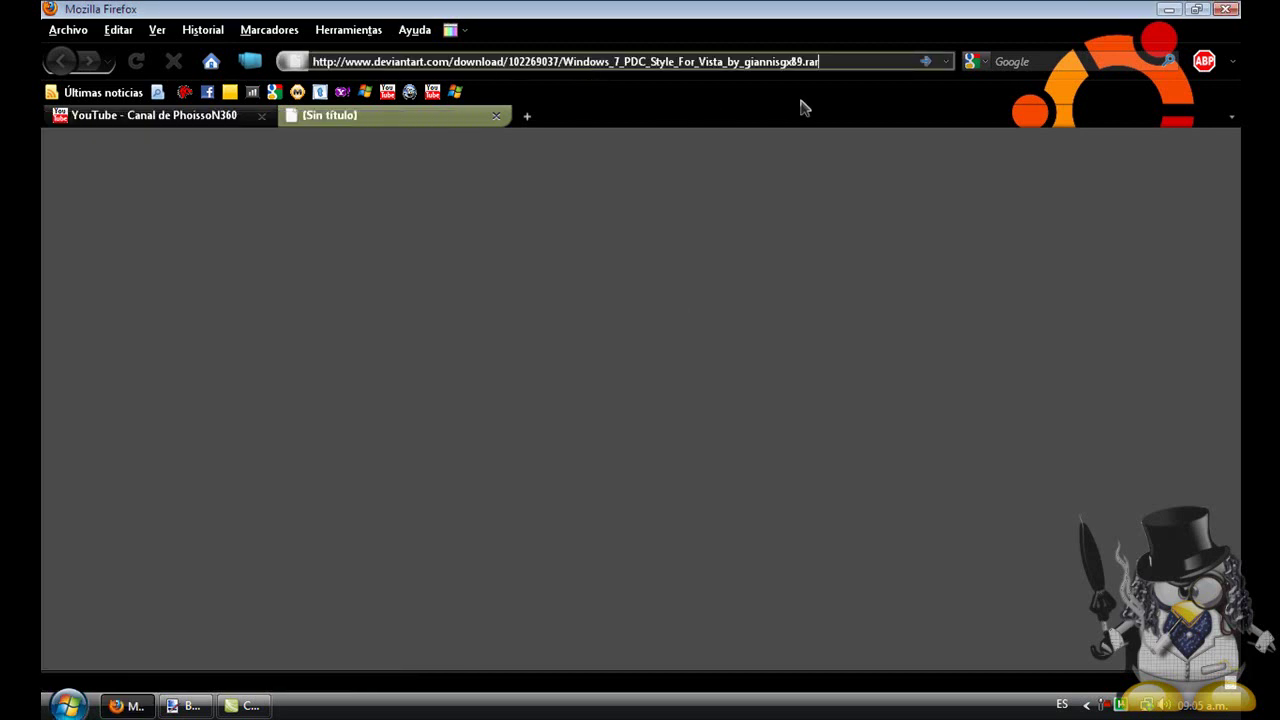
left_click_drag(828, 70, 312, 62)
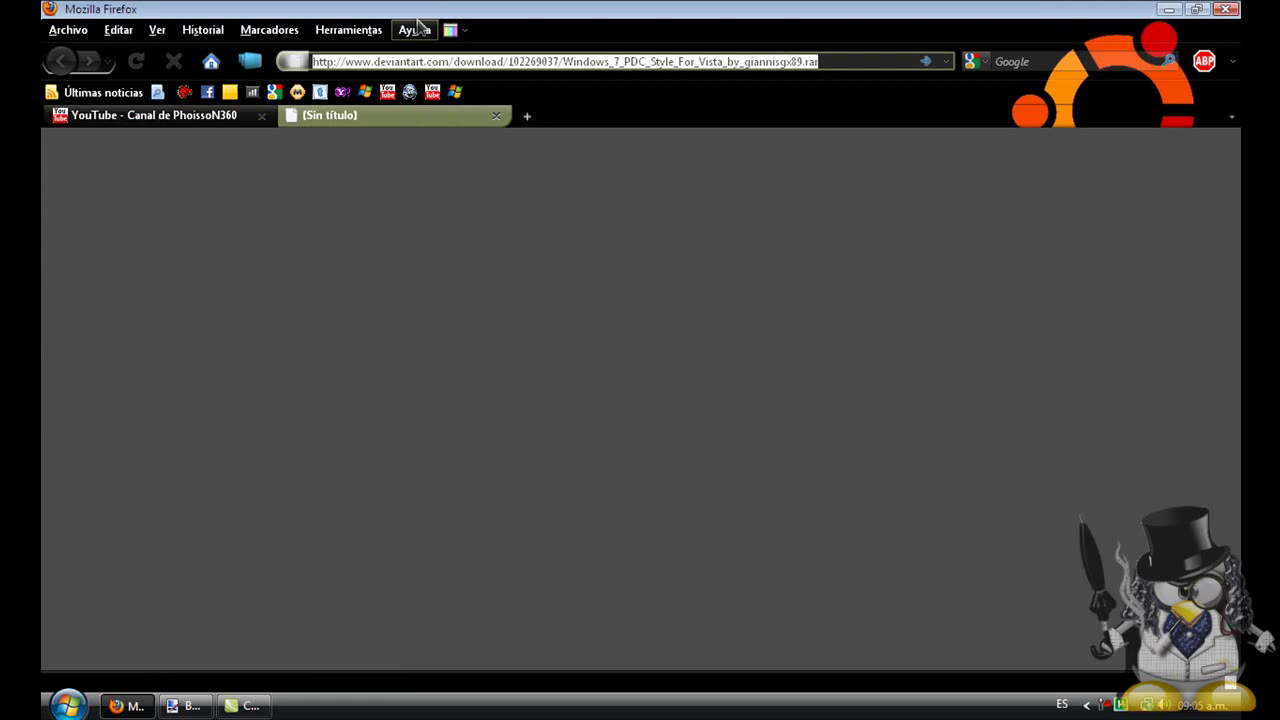
left_click(848, 63)
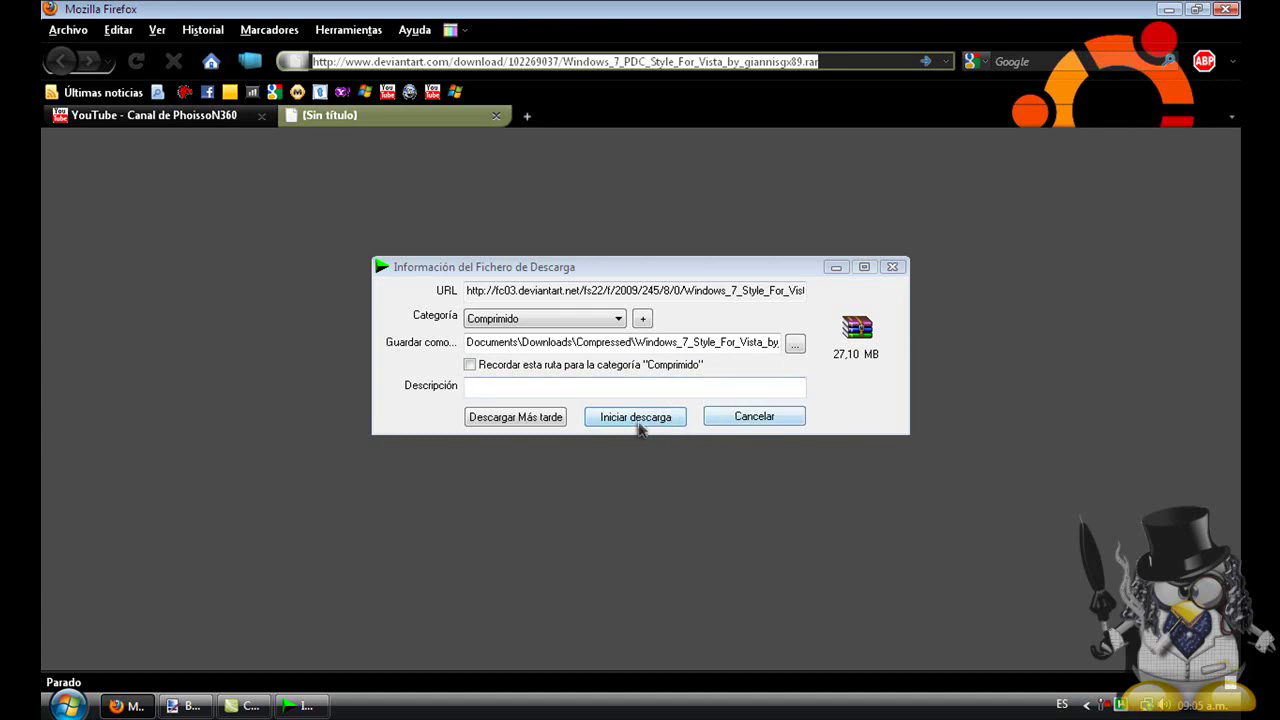
Start downloading the Windows 7 style archive in the Comprimido category and select its entry in the download manager's list
left_click(528, 265)
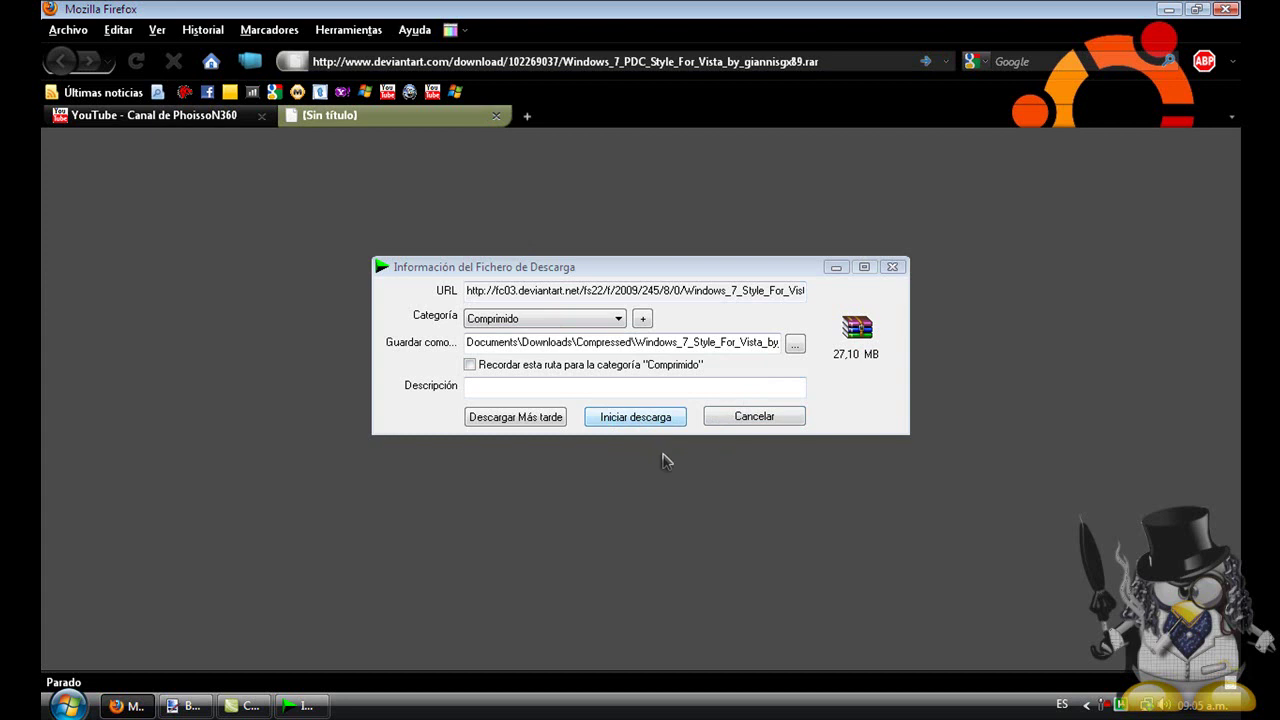
left_click(650, 419)
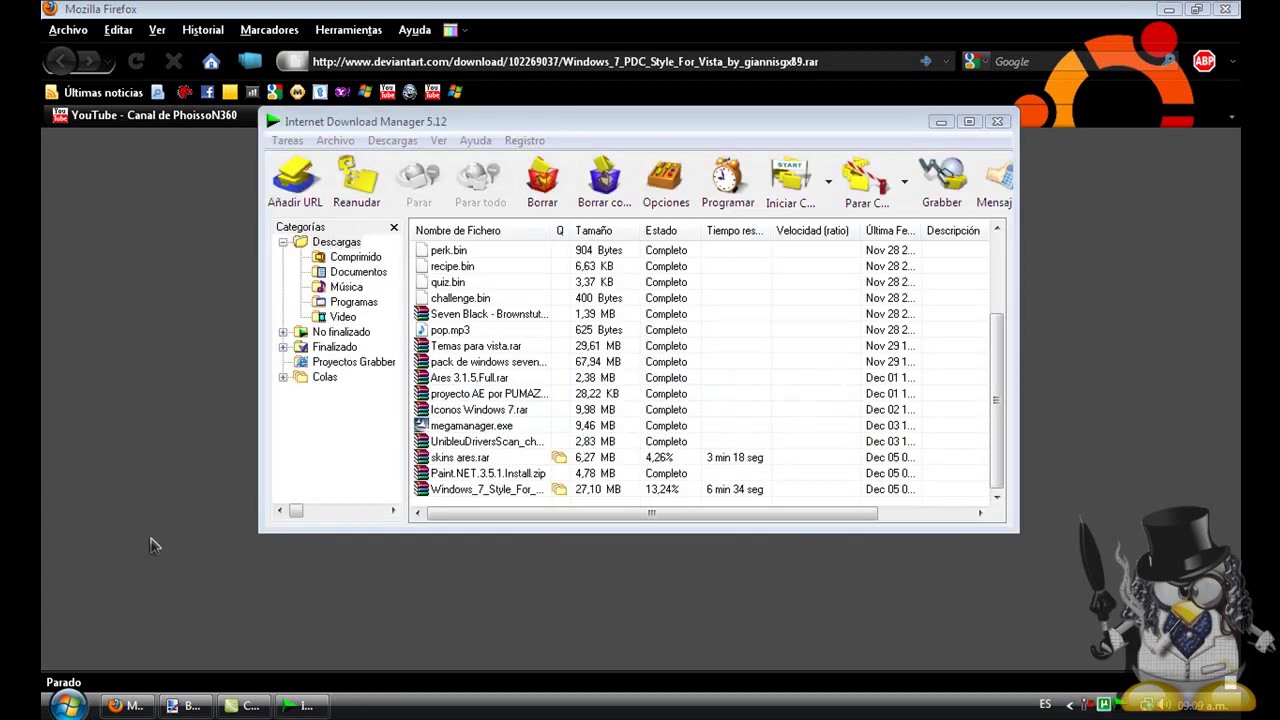
left_click(800, 489)
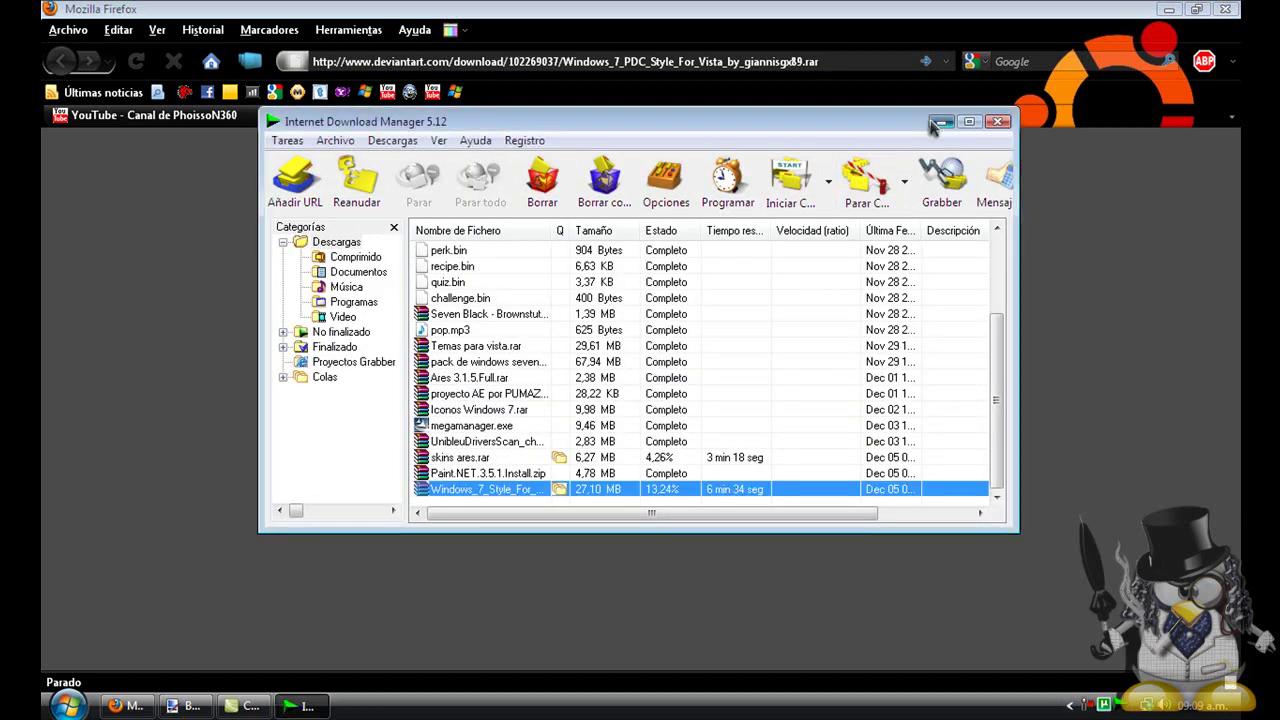
Open the Documents folder and go from there to the Descargas folder of the same user
left_click(68, 705)
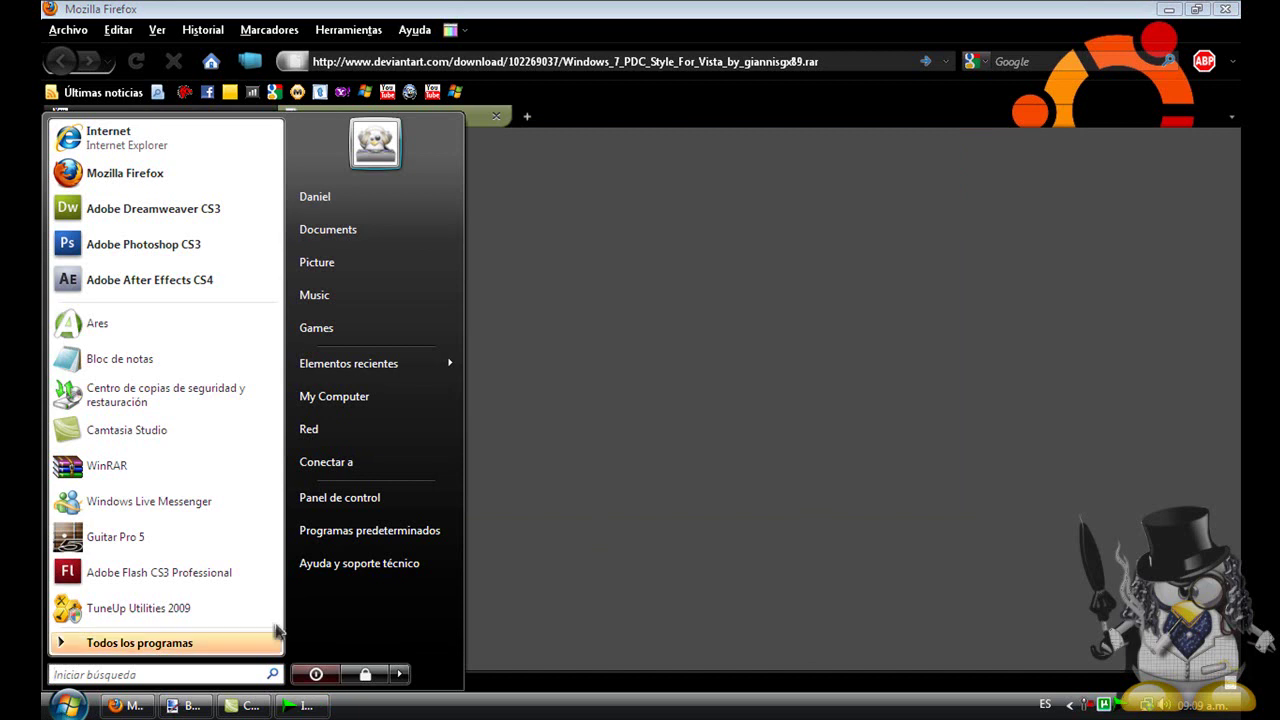
left_click(385, 232)
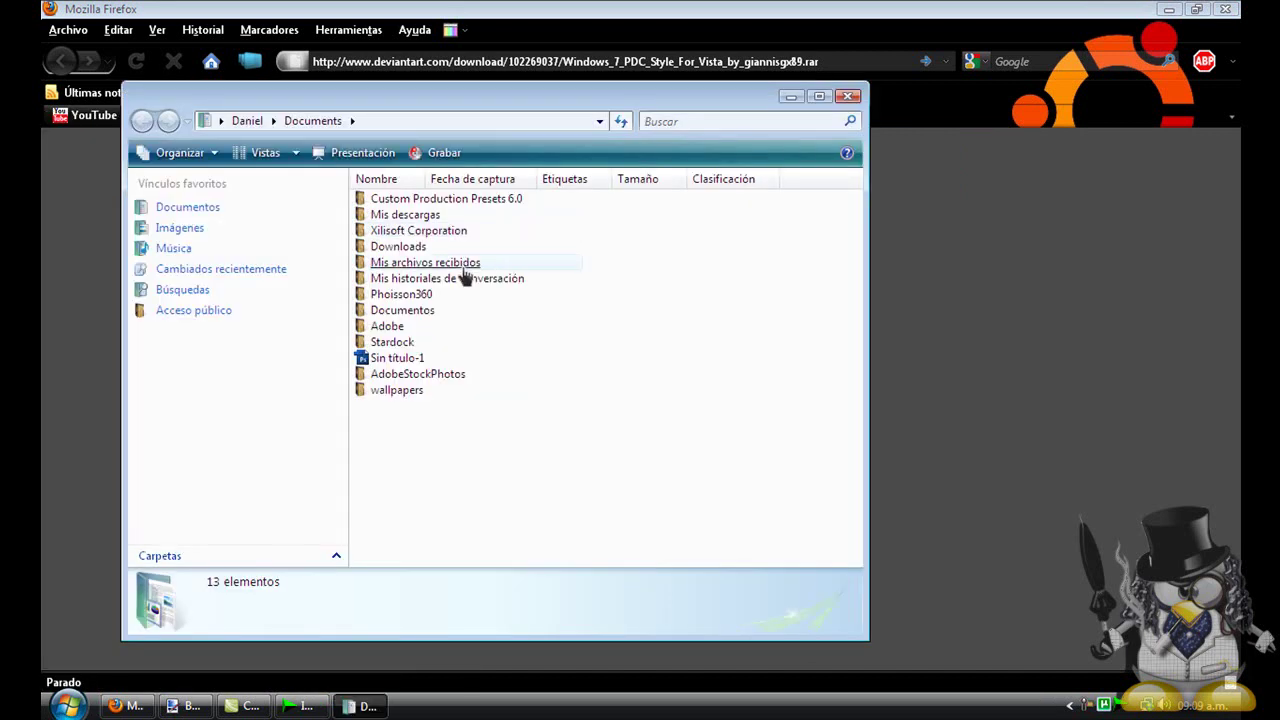
left_click(428, 295)
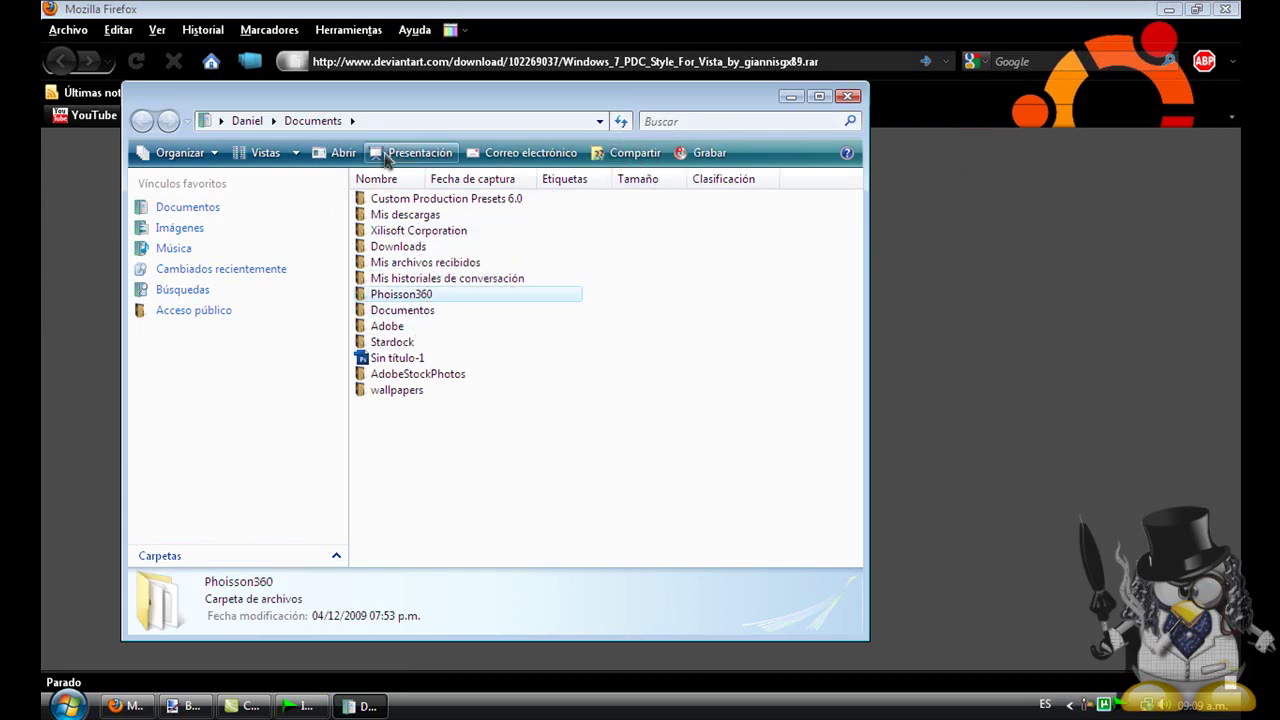
left_click(352, 121)
left_click(272, 121)
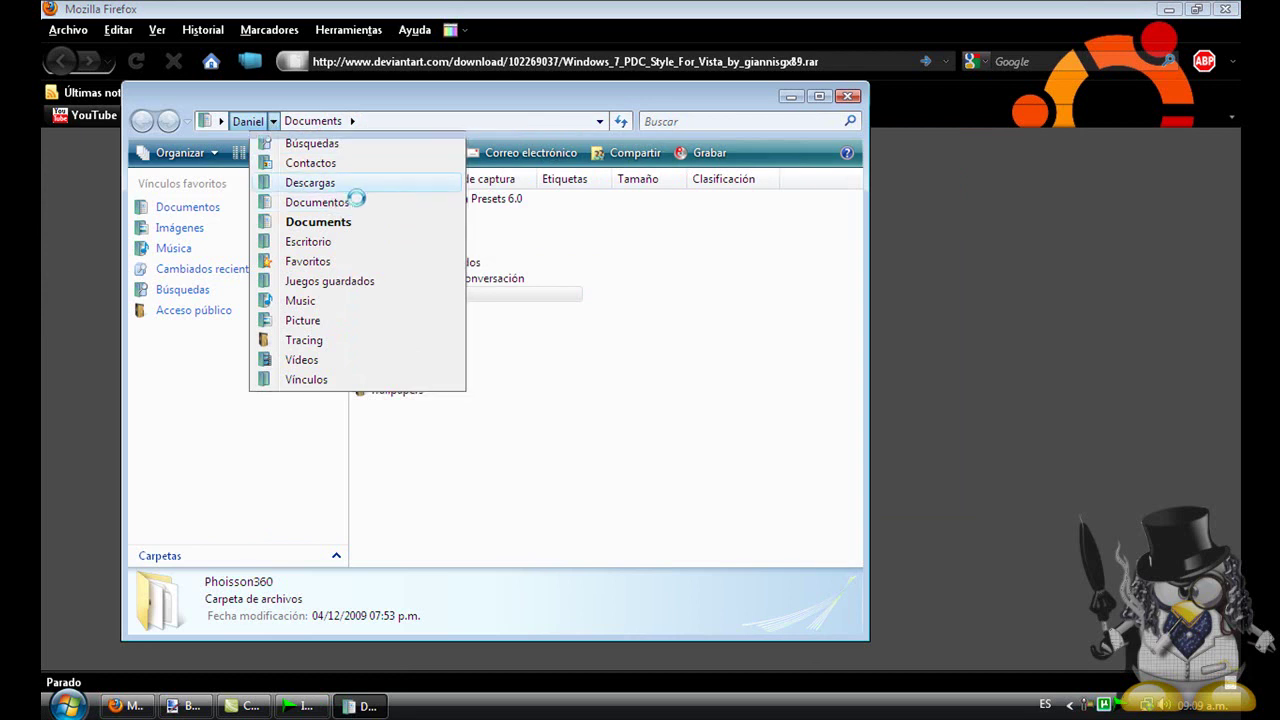
left_click(386, 214)
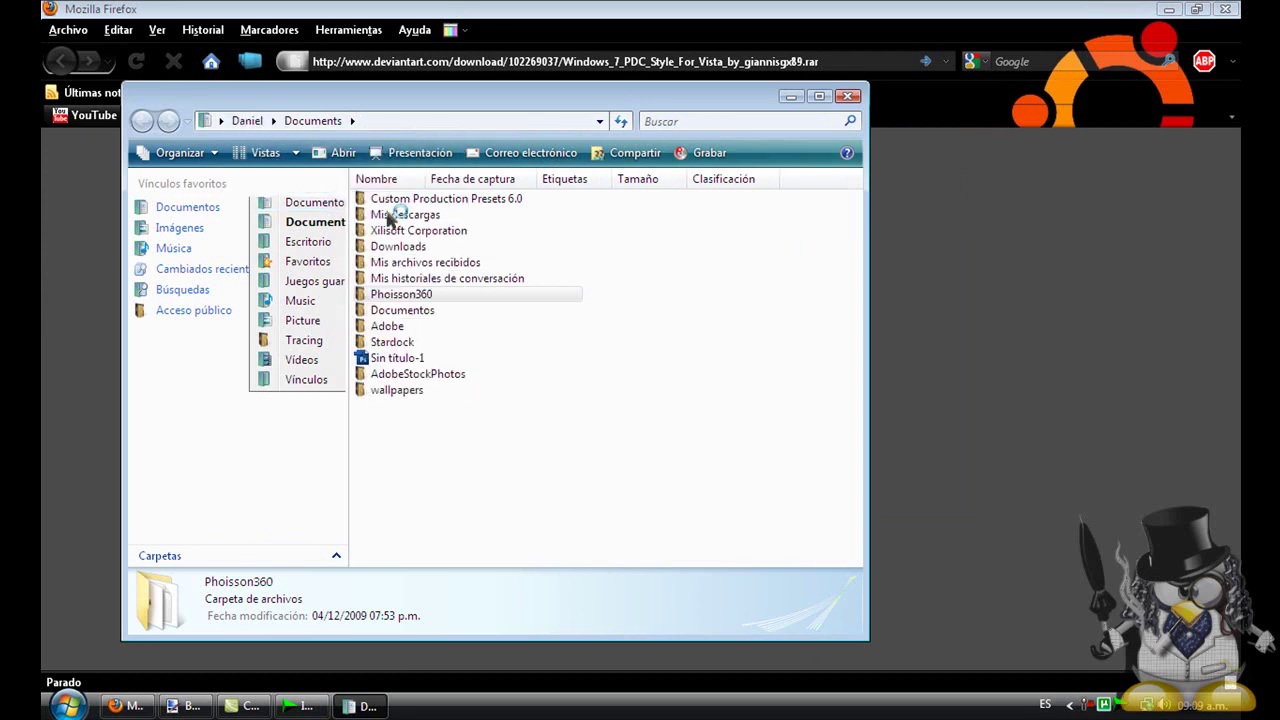
Search the Descargas folder for "windows" and open the Windows 7 folder inside Theme
left_click(699, 120)
type("windo")
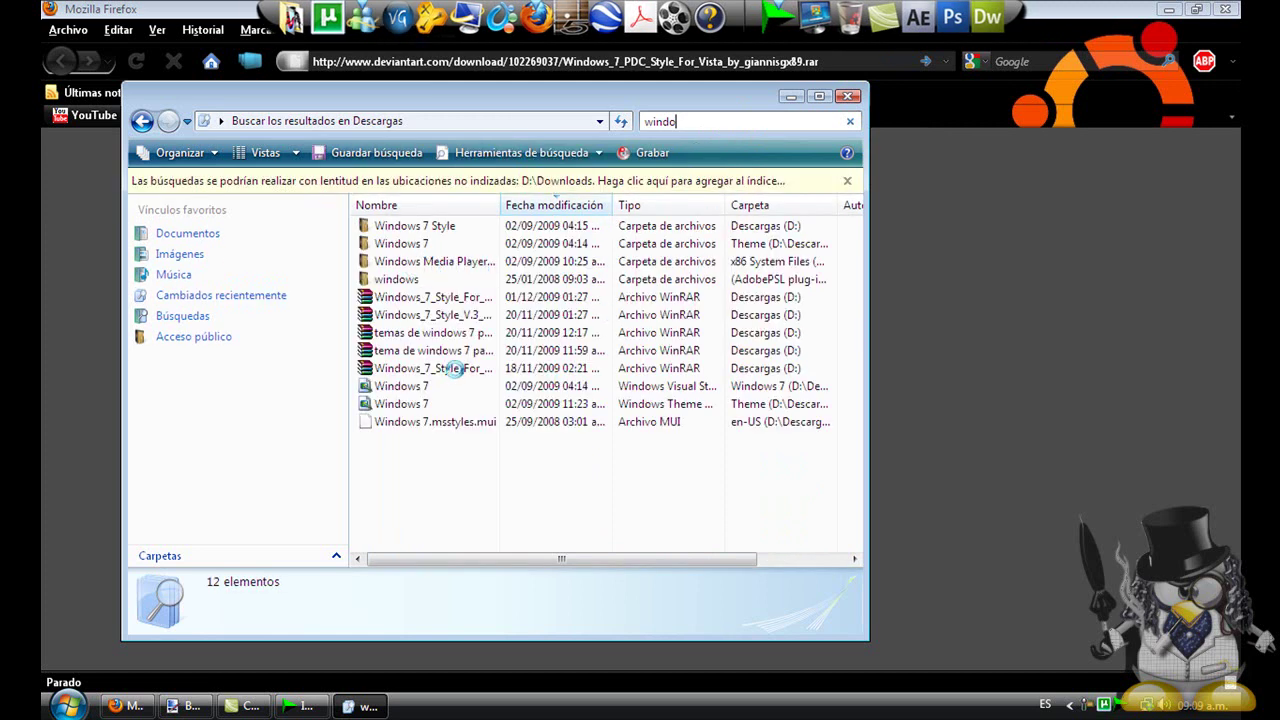
type("ws")
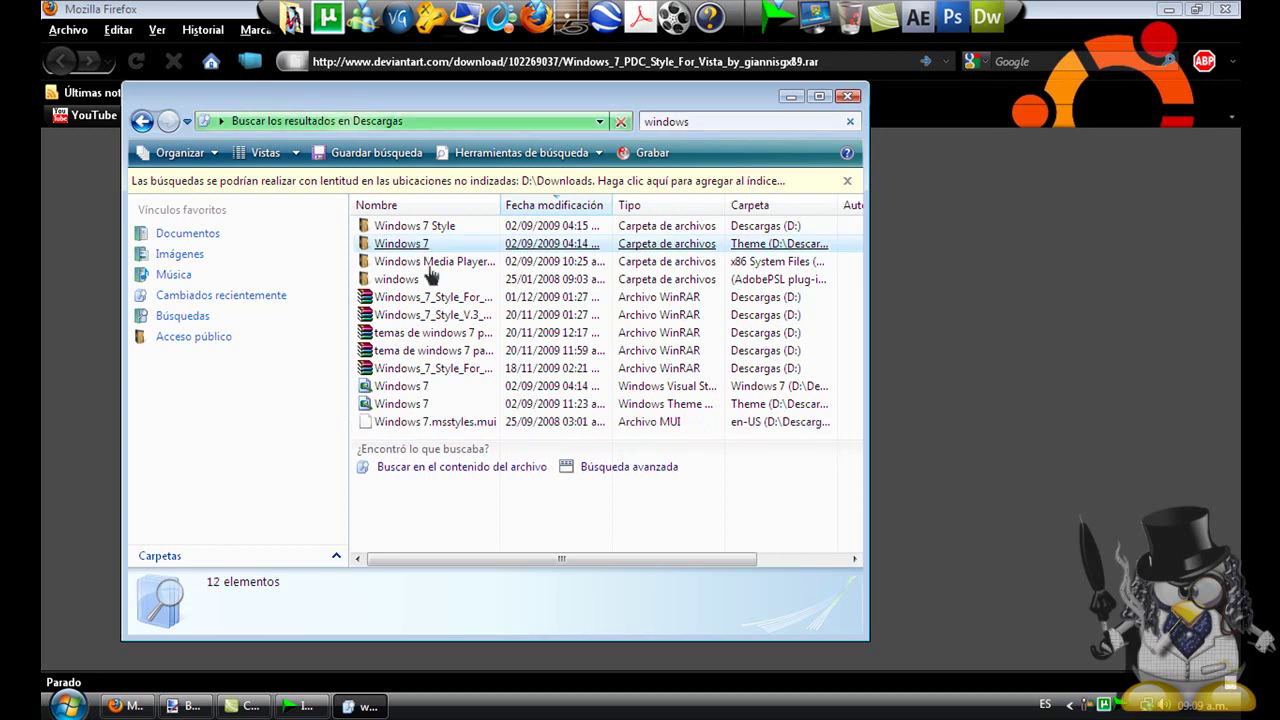
left_click(418, 245)
key("Return")
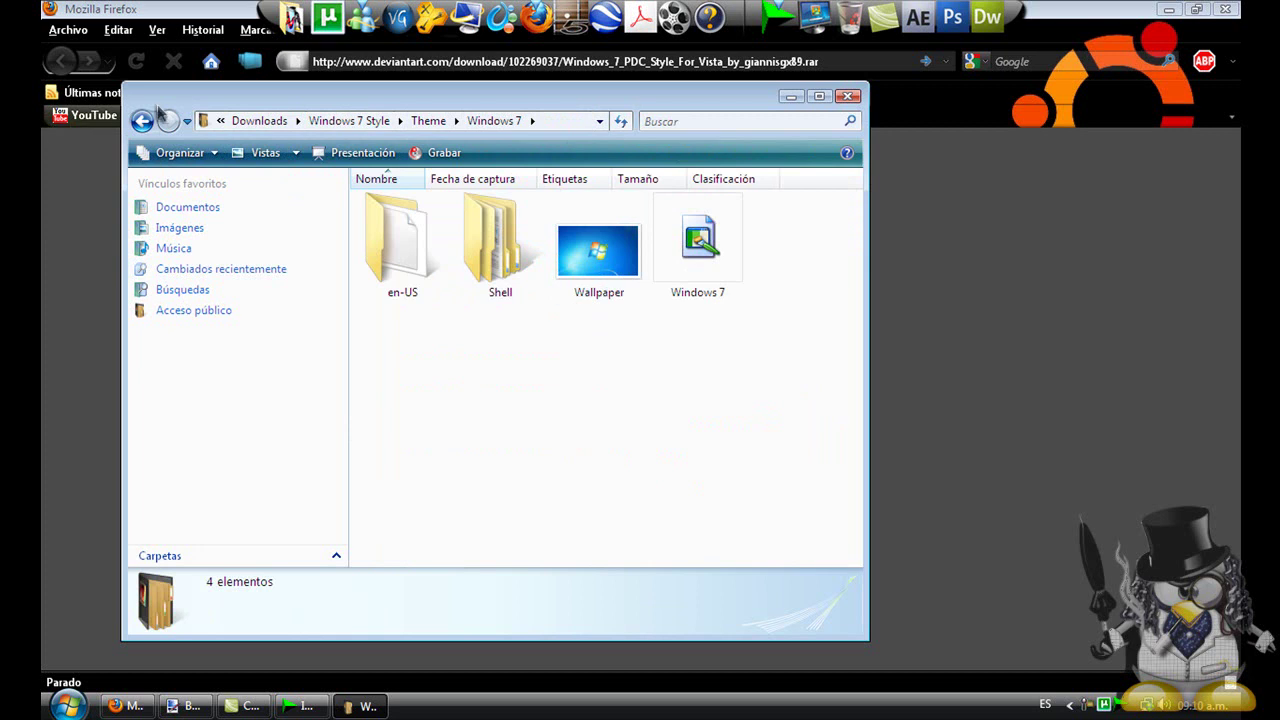
Return to the "windows" search results in Descargas and minimize both the folder window and Firefox
key("ctrl+e")
type("windows")
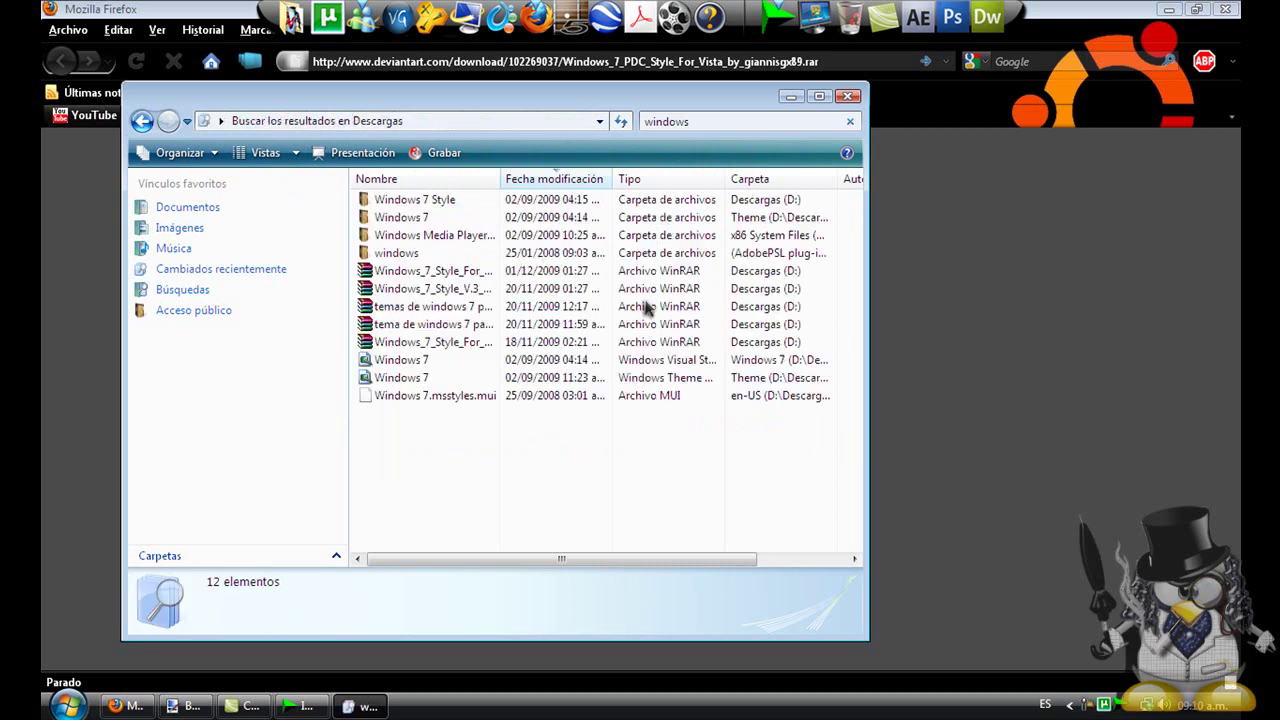
left_click(790, 97)
left_click(1168, 9)
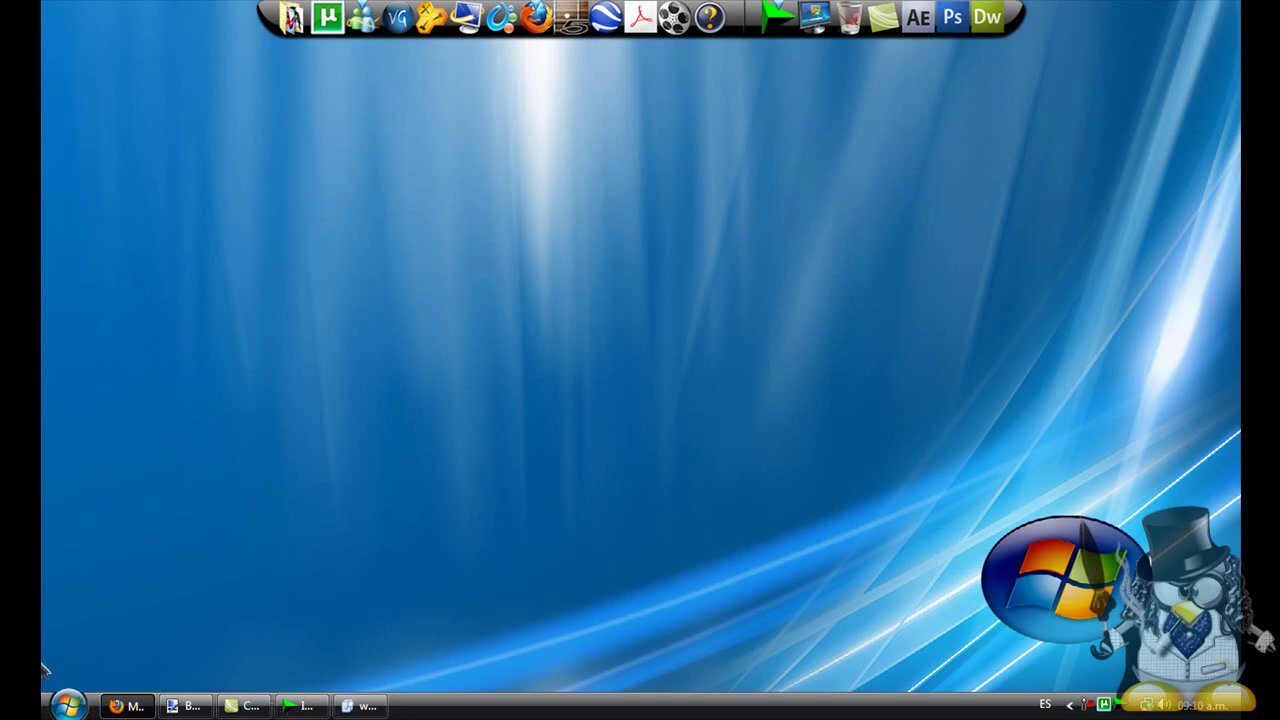
left_click(68, 705)
left_click(892, 515)
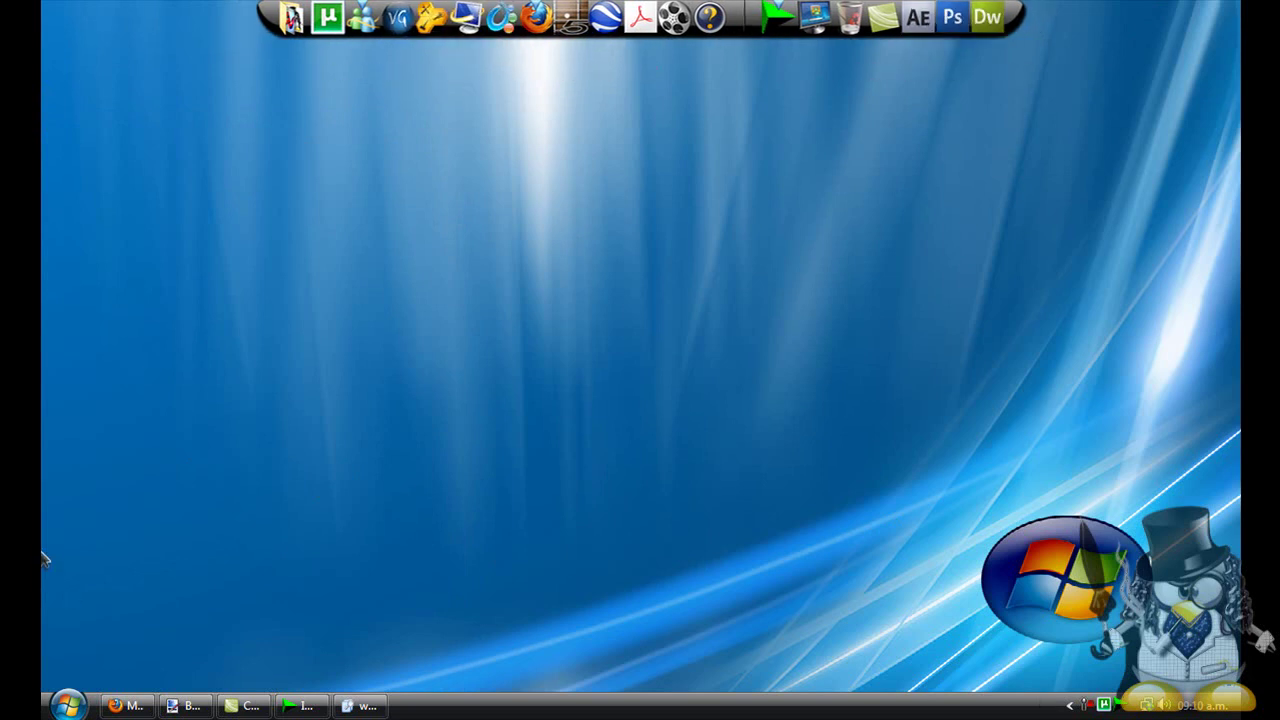
left_click_drag(43, 8, 83, 194)
Open TuneUp Utilities 2009 and start the window appearance customization (Personalización de la apariencia de ventanas) of TuneUp Styler
left_click(425, 30)
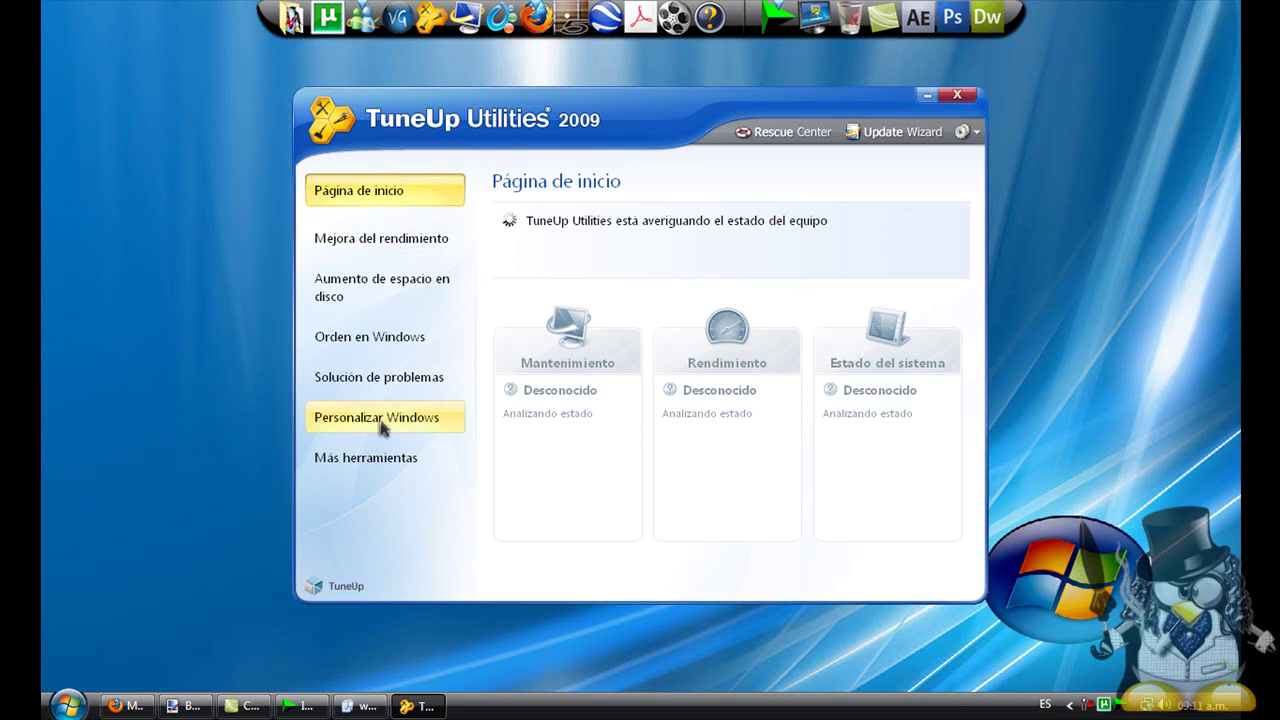
left_click(380, 420)
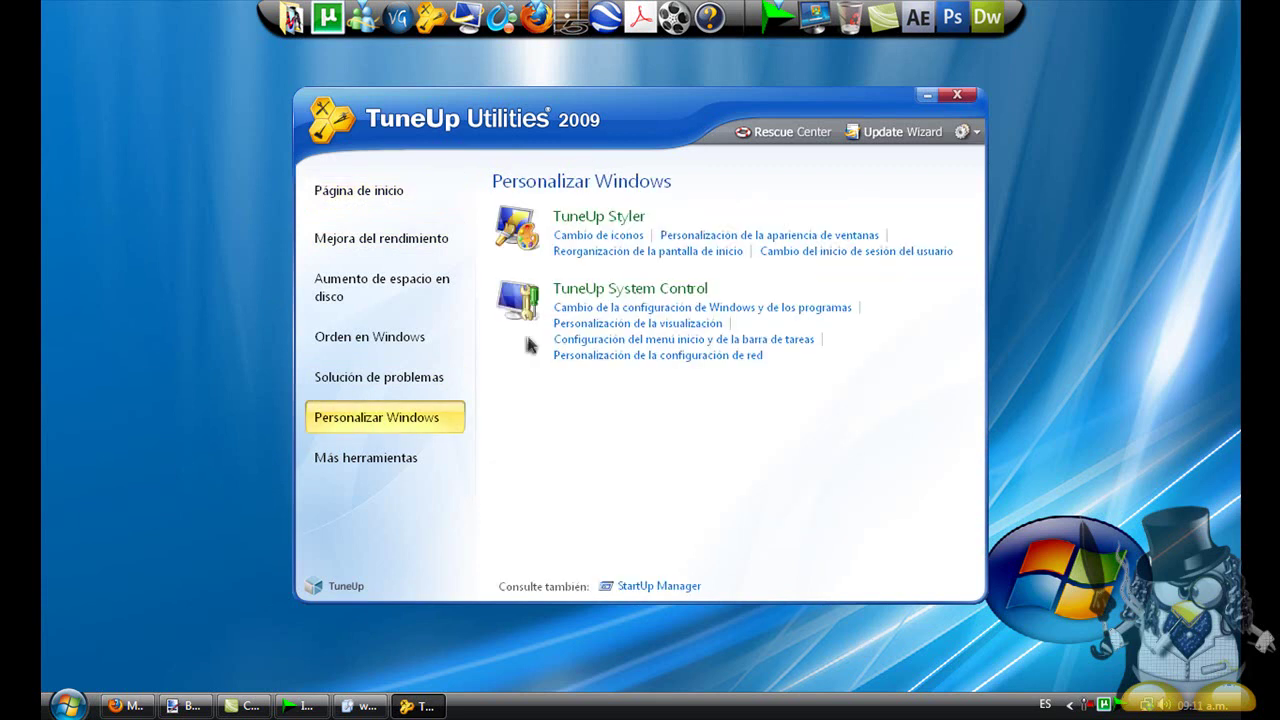
left_click(762, 238)
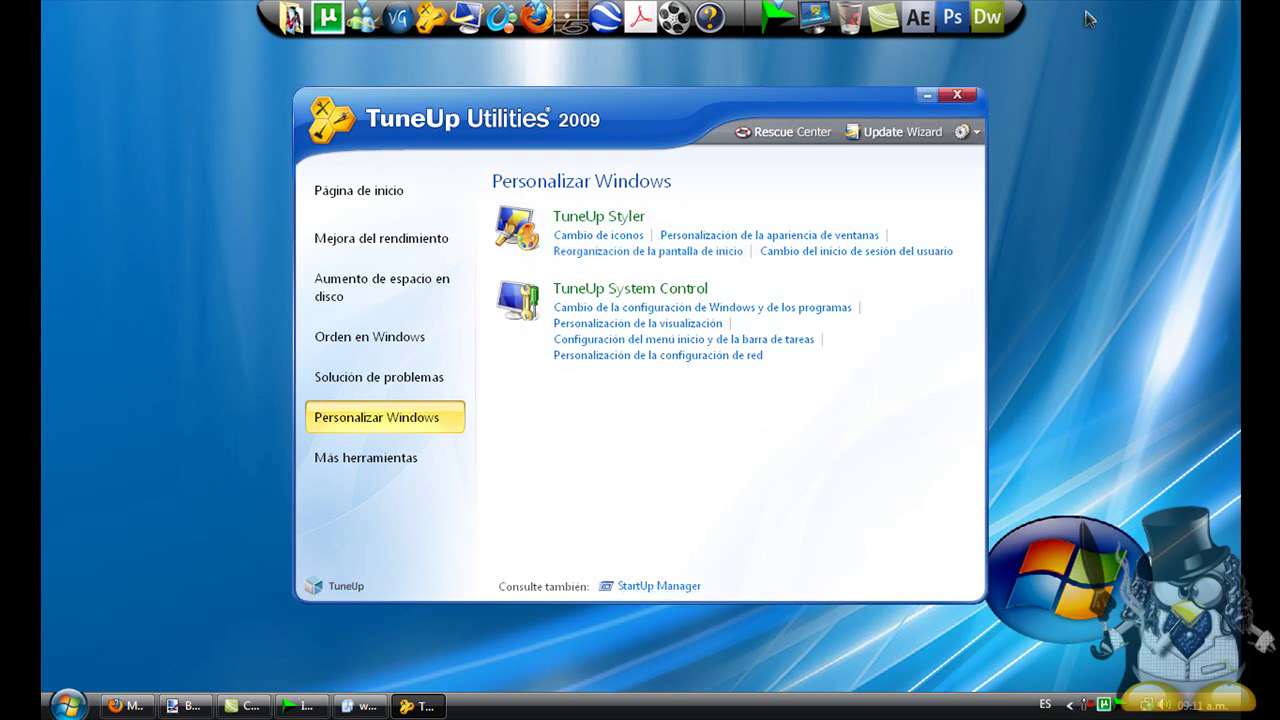
left_click_drag(1071, 75, 237, 602)
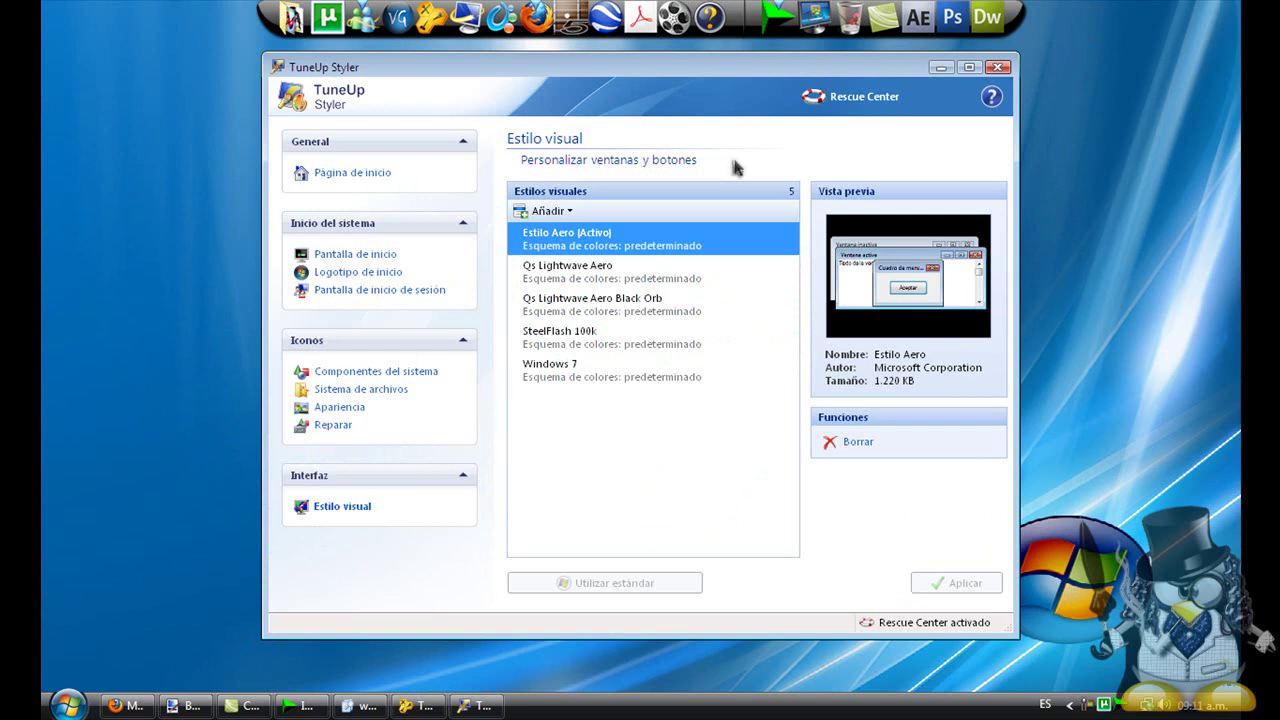
mouse_move(889, 75)
left_mouse_down()
mouse_move(915, 310)
mouse_move(965, 175)
mouse_move(929, 85)
mouse_move(895, 85)
left_mouse_up()
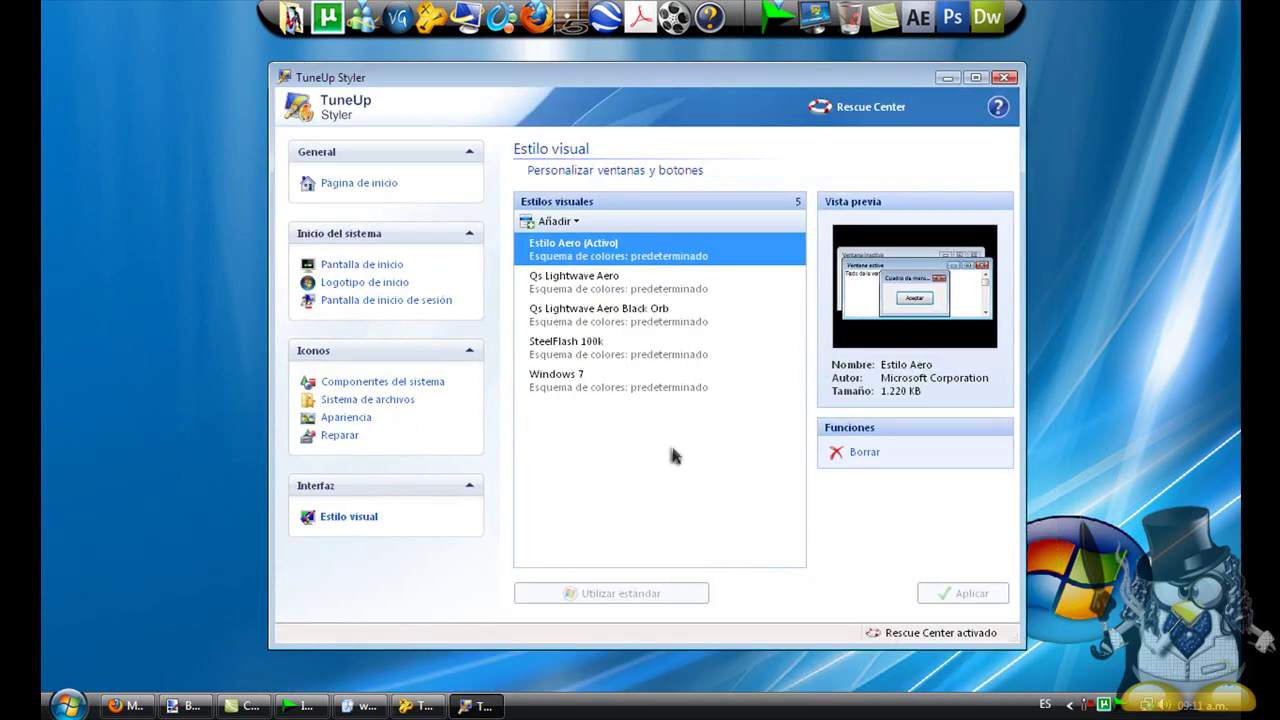
left_click(570, 224)
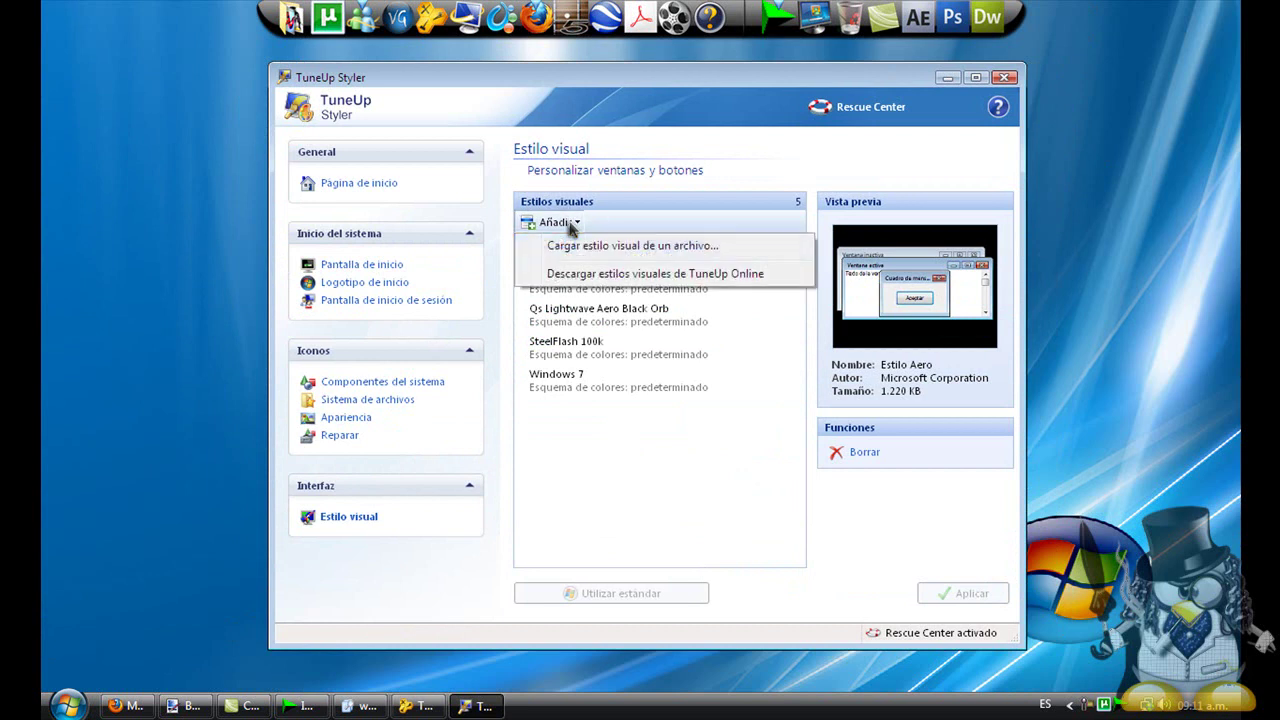
left_click(577, 250)
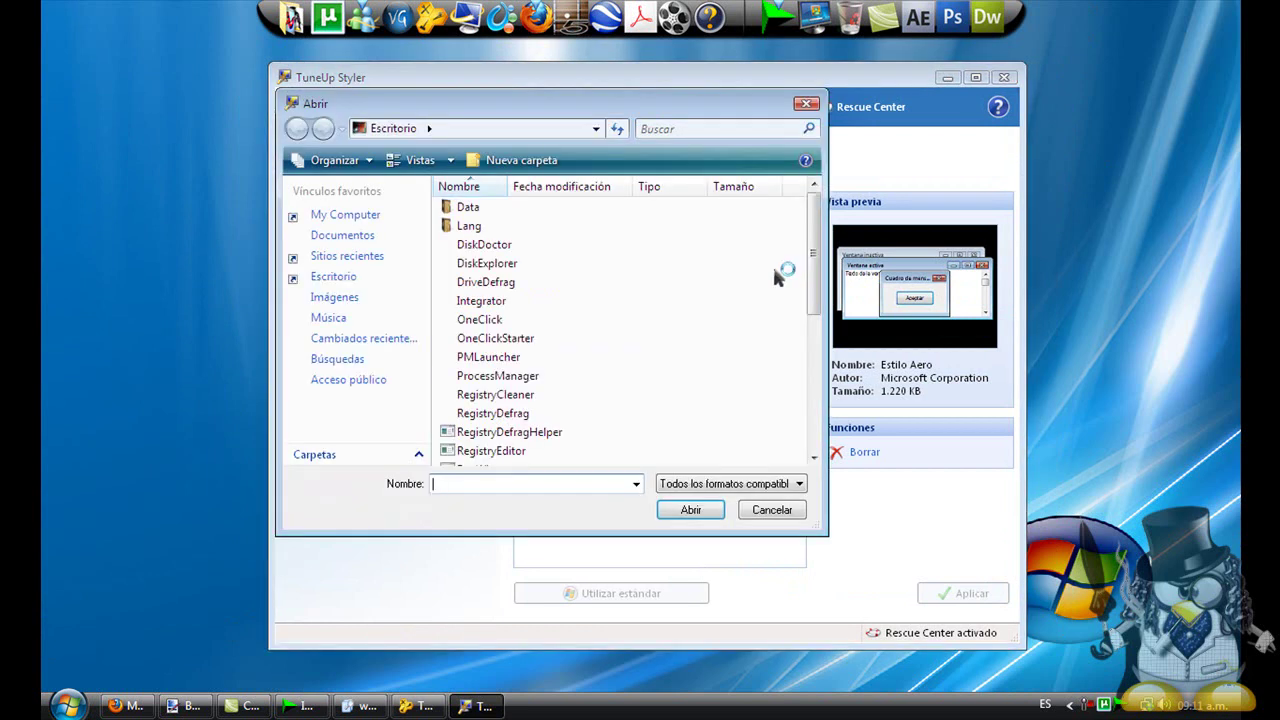
left_click_drag(812, 276, 810, 342)
left_click(772, 510)
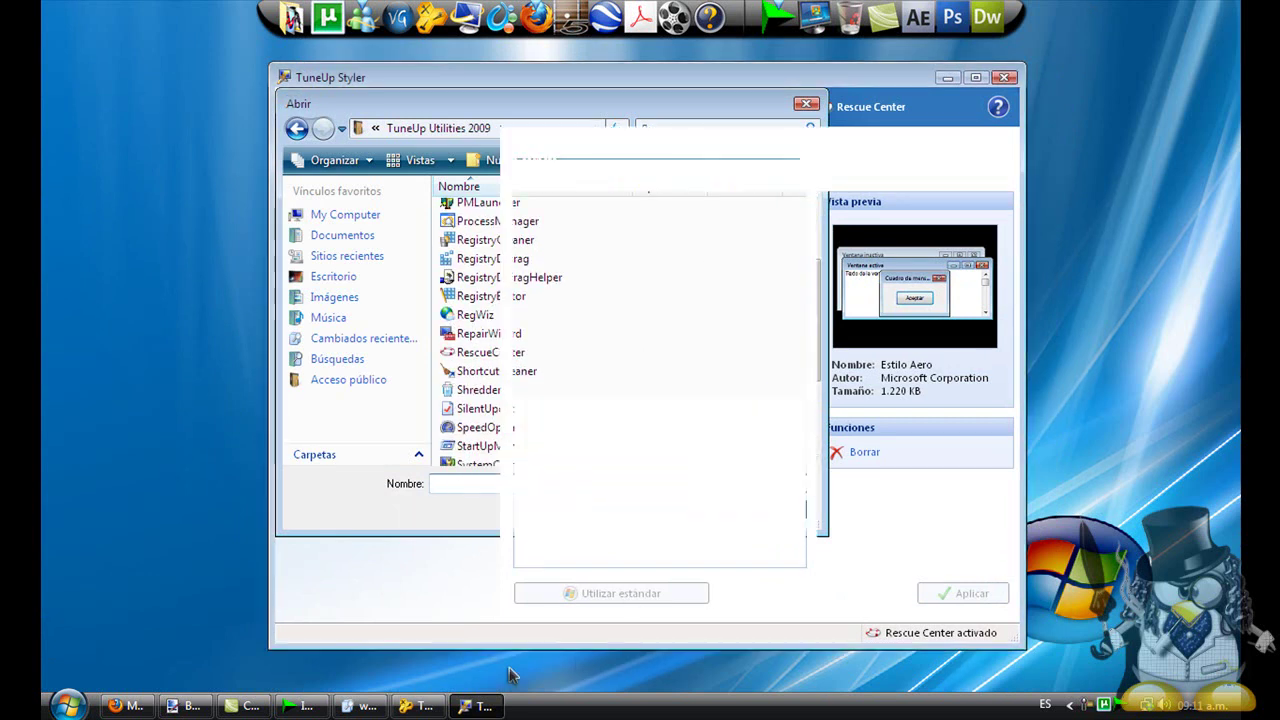
Bring up the Windows 7 theme folder to examine its visual style and wallpaper files, and minimize it again
left_click(362, 707)
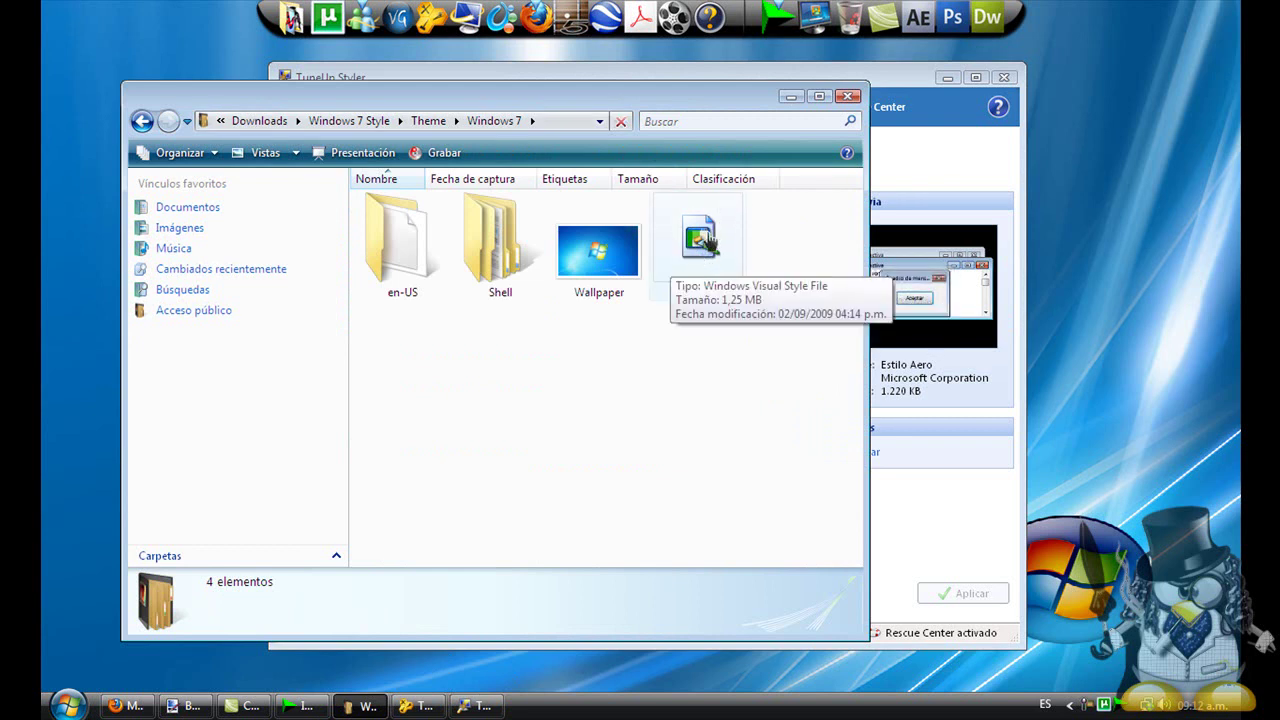
left_click(590, 258)
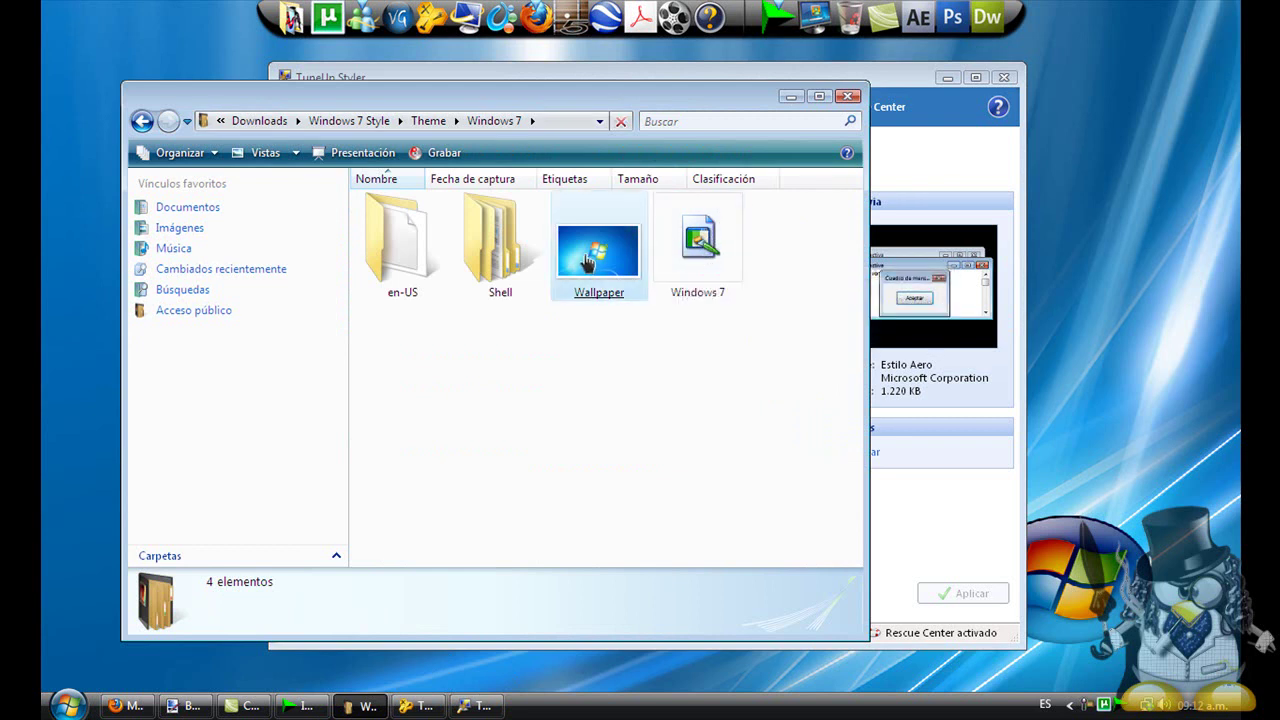
left_click(740, 404)
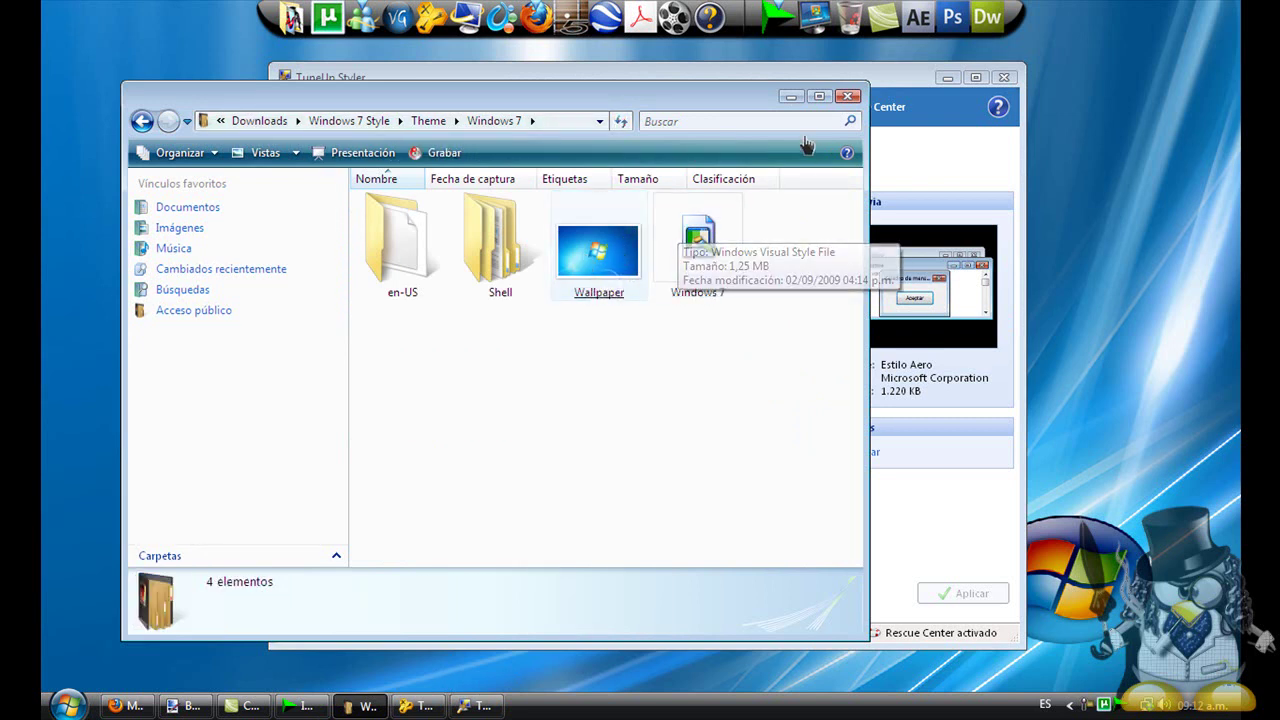
left_click(791, 96)
Apply the Windows 7 visual style in TuneUp Styler and close the TuneUp windows
left_click(620, 394)
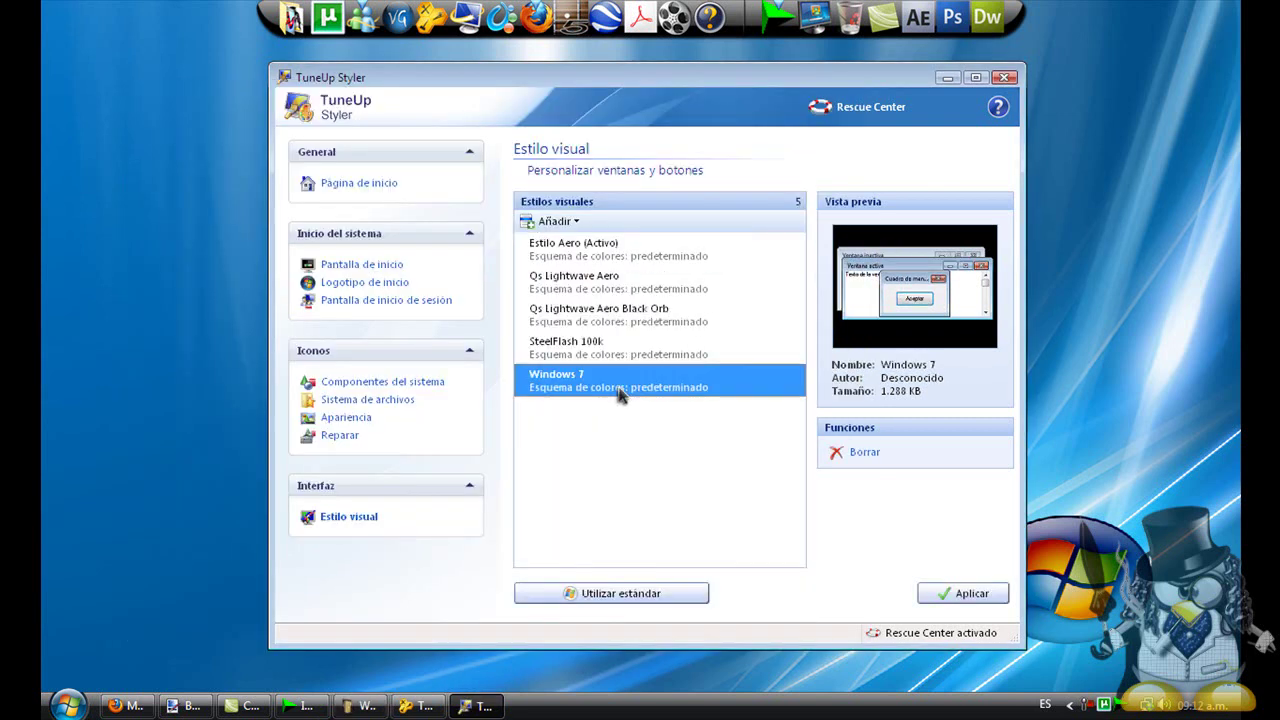
left_click(973, 594)
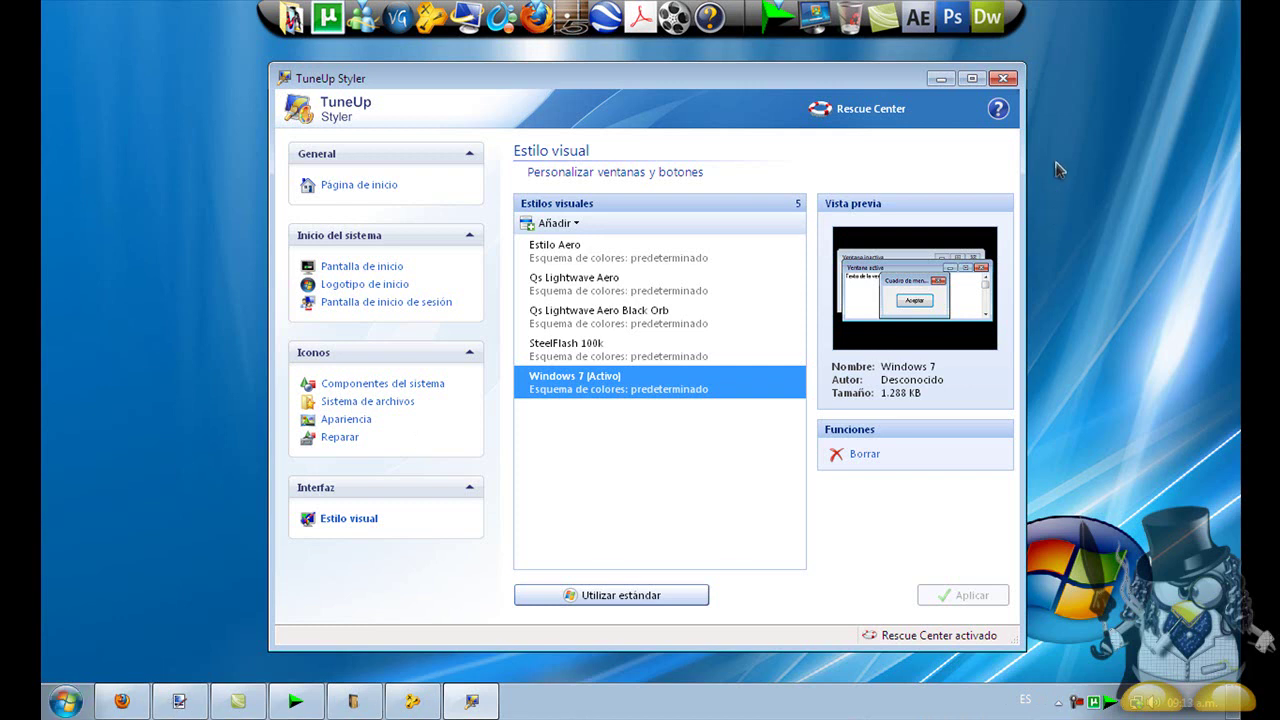
left_click(1002, 79)
left_click(966, 127)
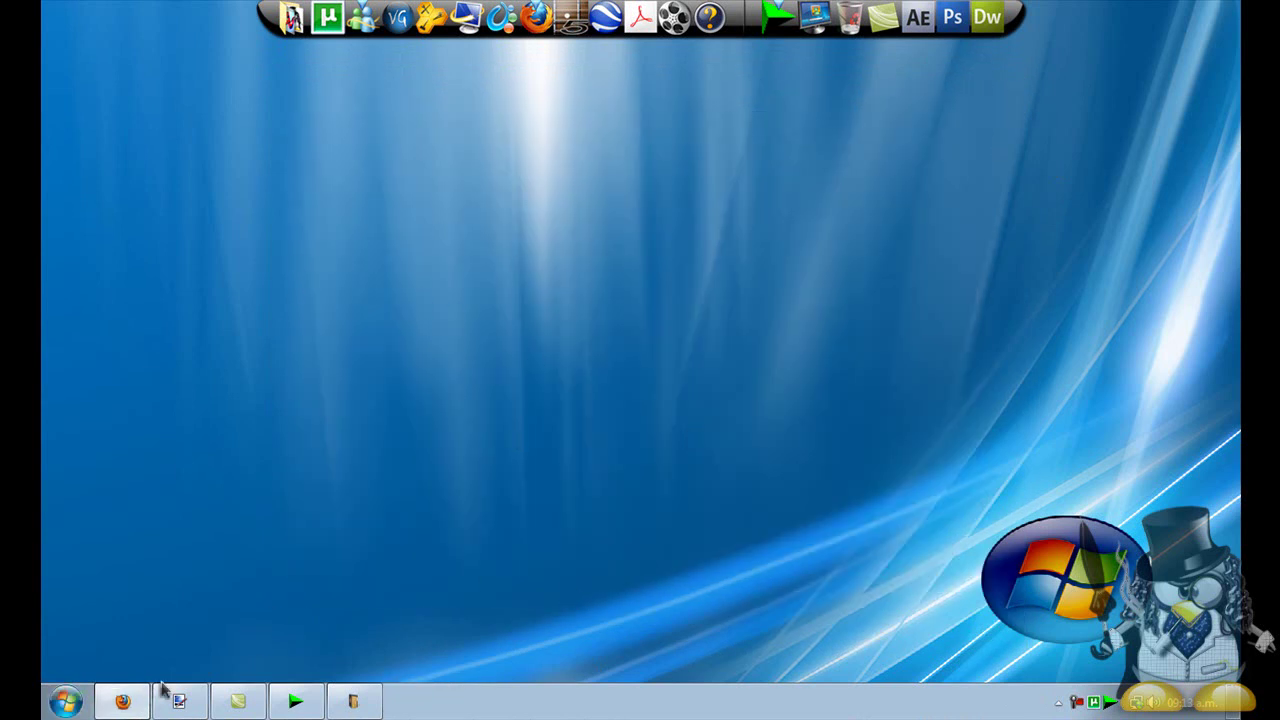
Search the Start menu for regedit and open the Registry Editor
left_click(72, 705)
left_click(100, 654)
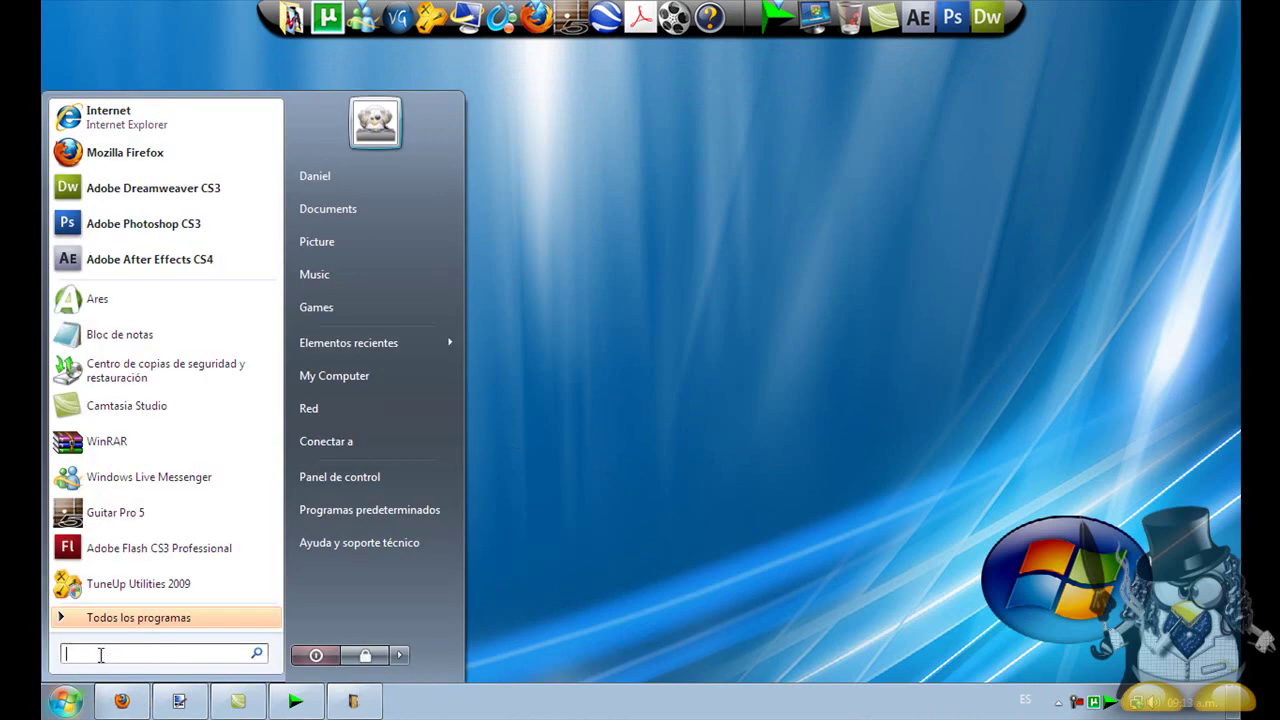
type("regedit")
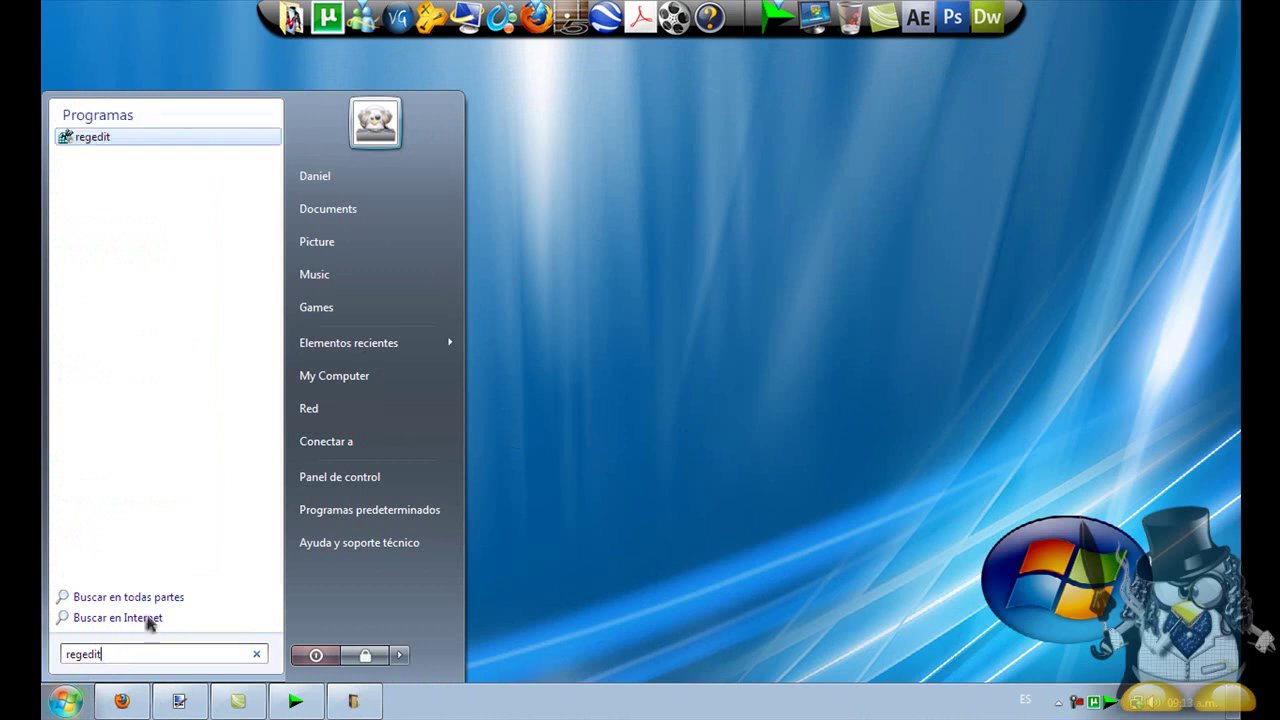
left_click(90, 140)
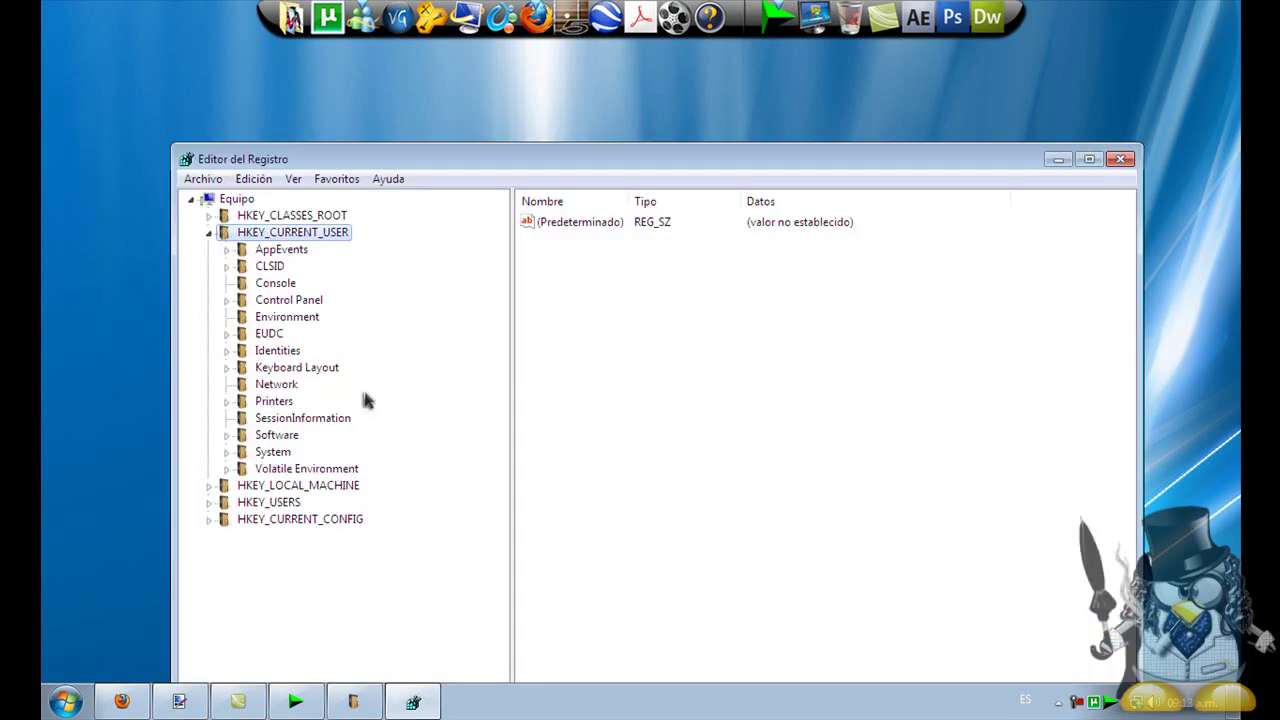
Expand HKEY_CURRENT_USER, Control Panel and Desktop, open the WindowMetrics key and move the Registry Editor window fully into view
left_click(209, 233)
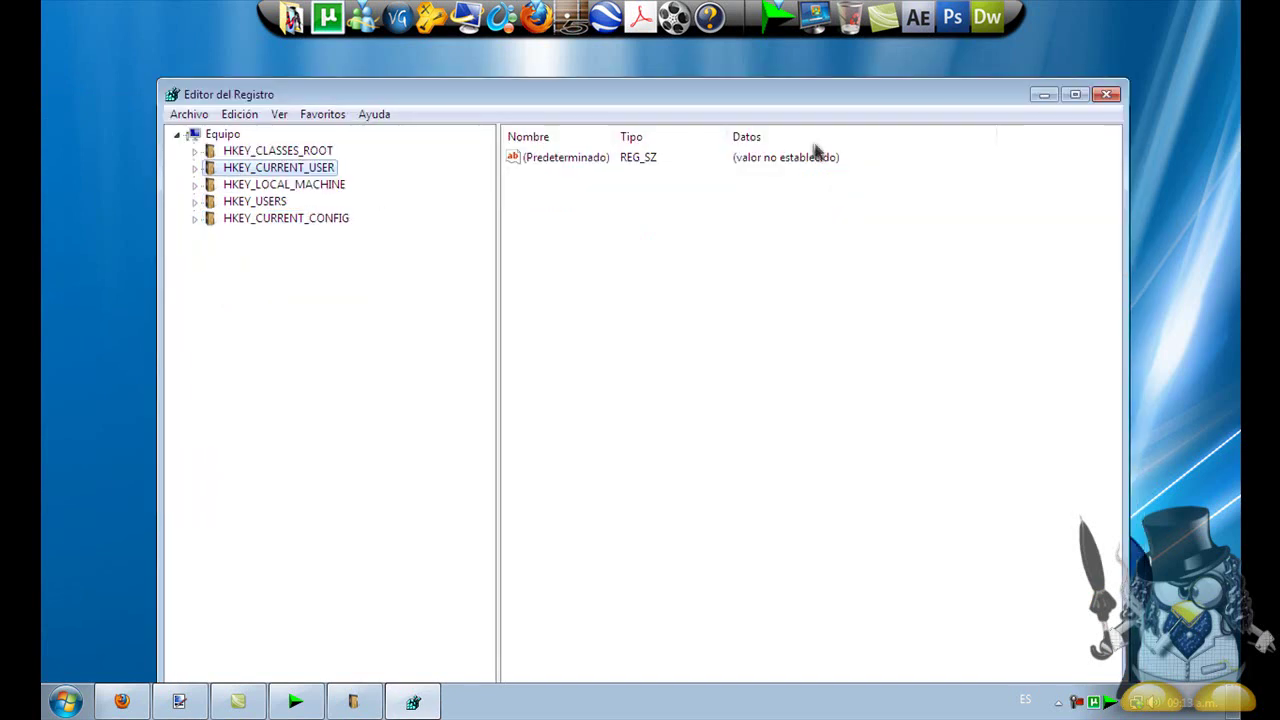
left_click(194, 168)
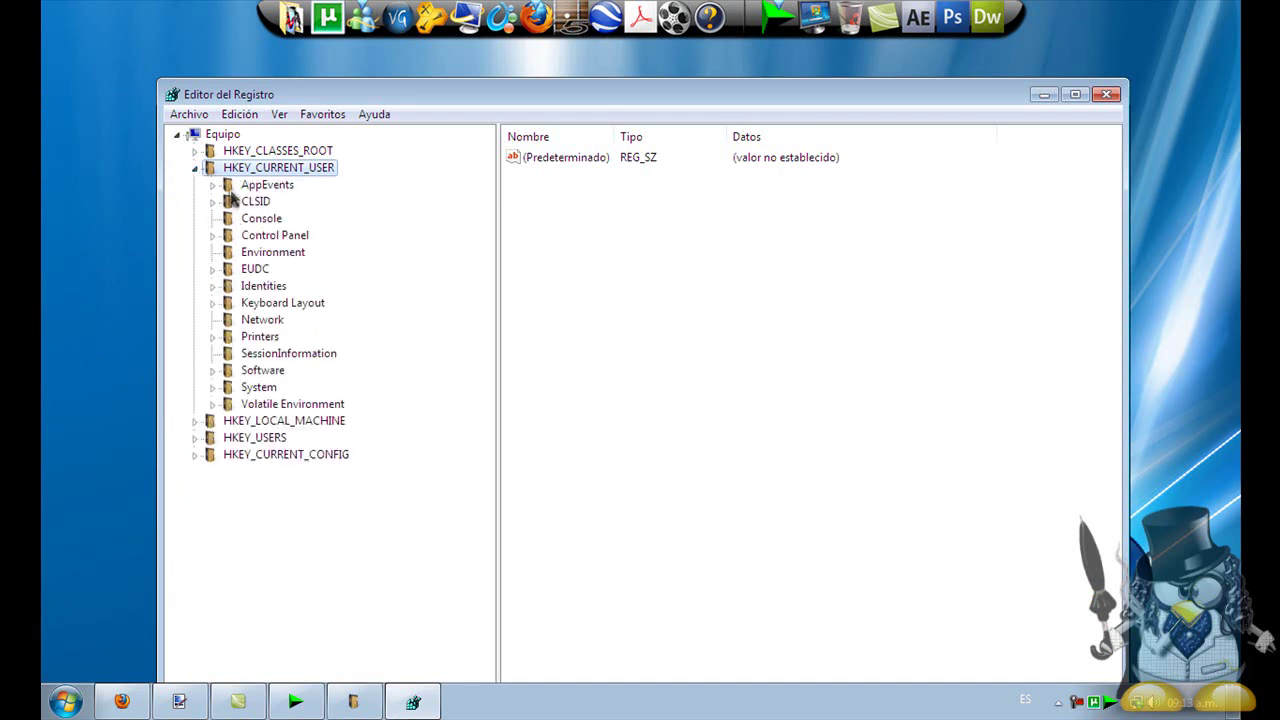
left_click(212, 237)
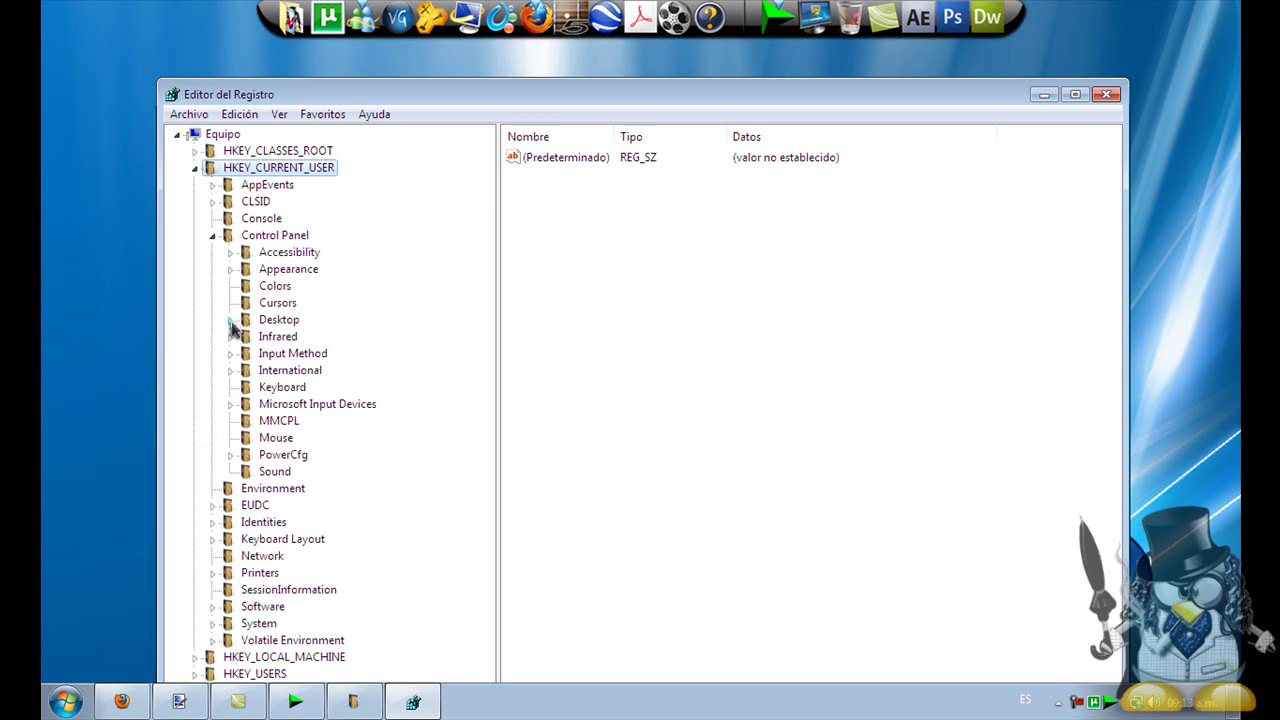
left_click(231, 324)
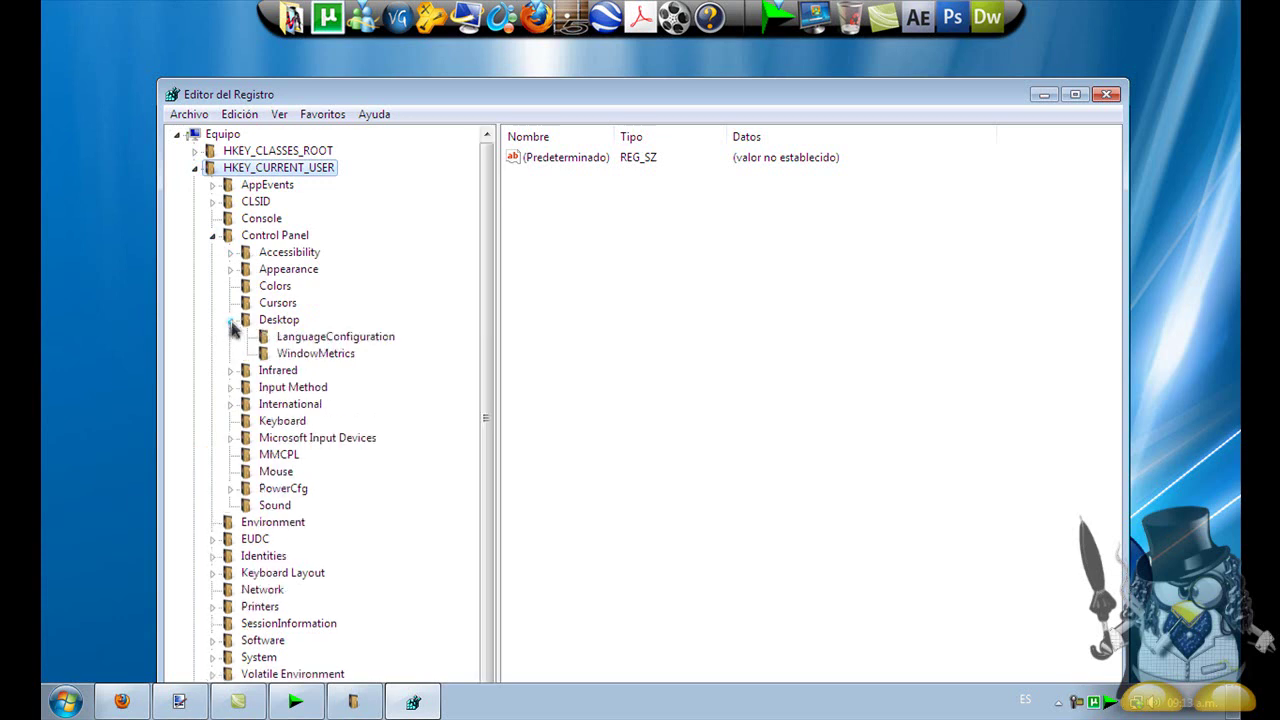
left_click(295, 355)
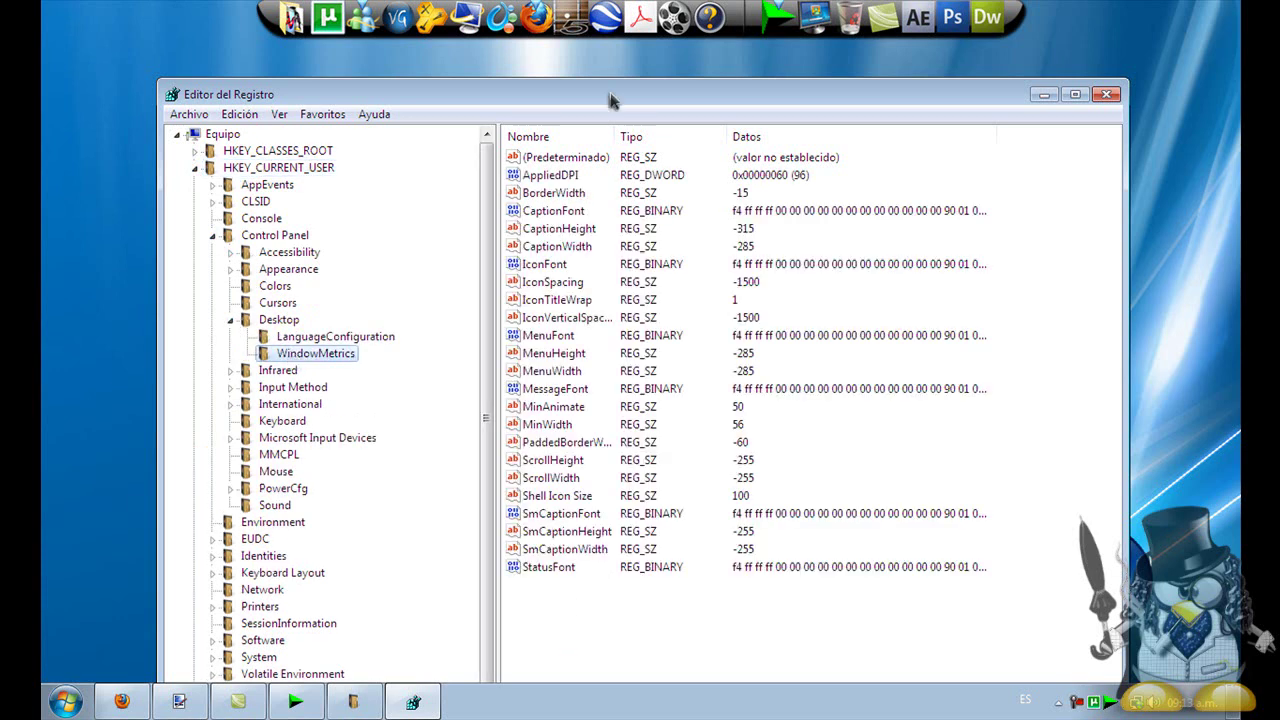
left_click_drag(612, 100, 592, 20)
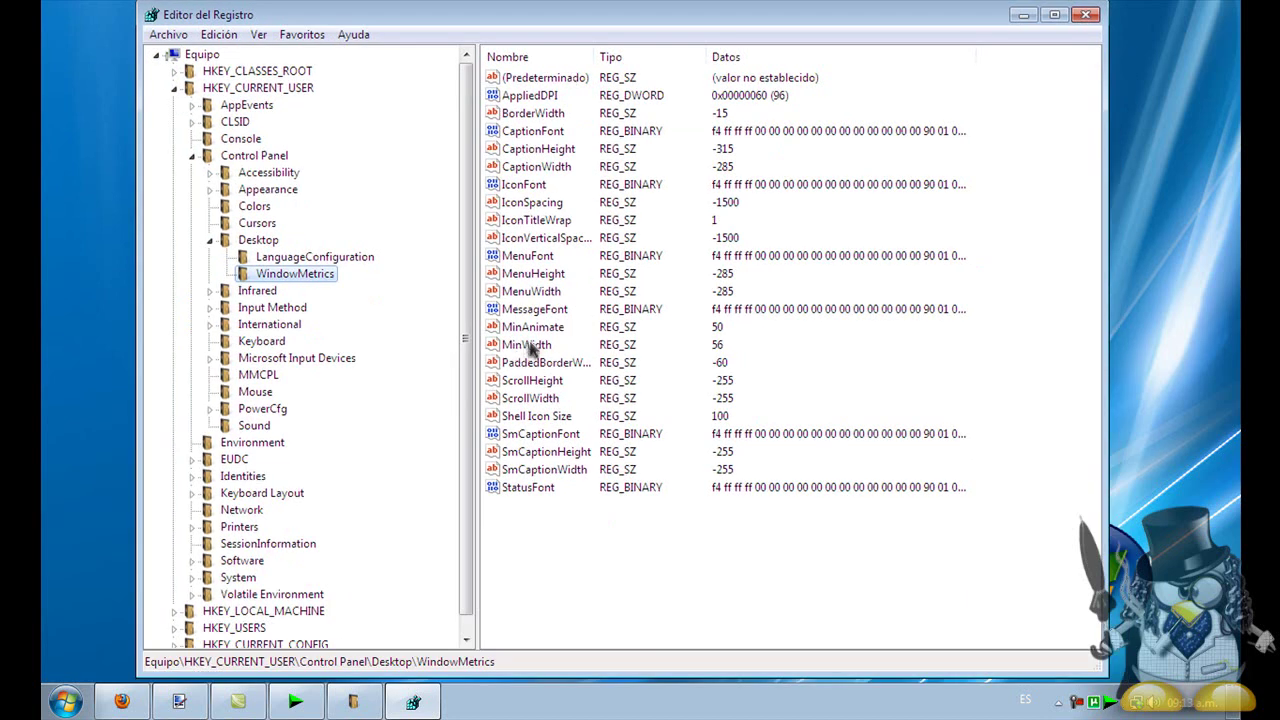
Create a new string value (Valor alfanumérico) in the WindowMetrics key
right_click(614, 545)
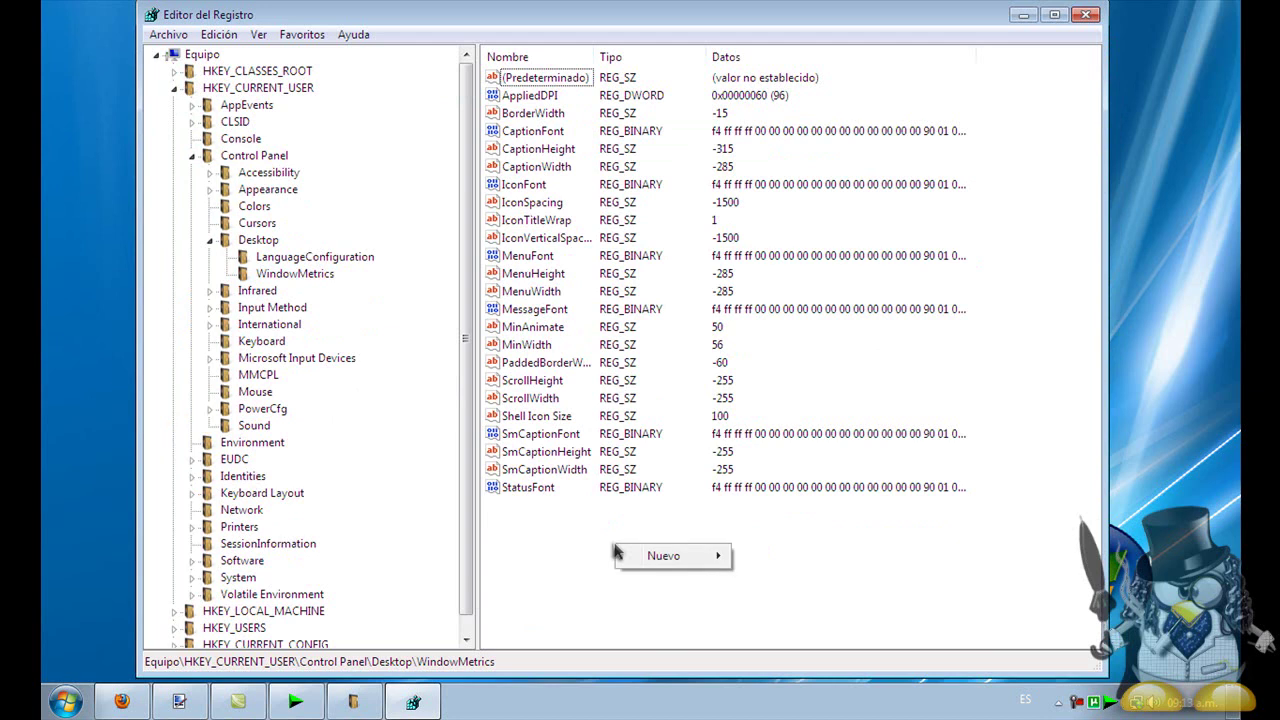
right_click(569, 539)
mouse_move(627, 560)
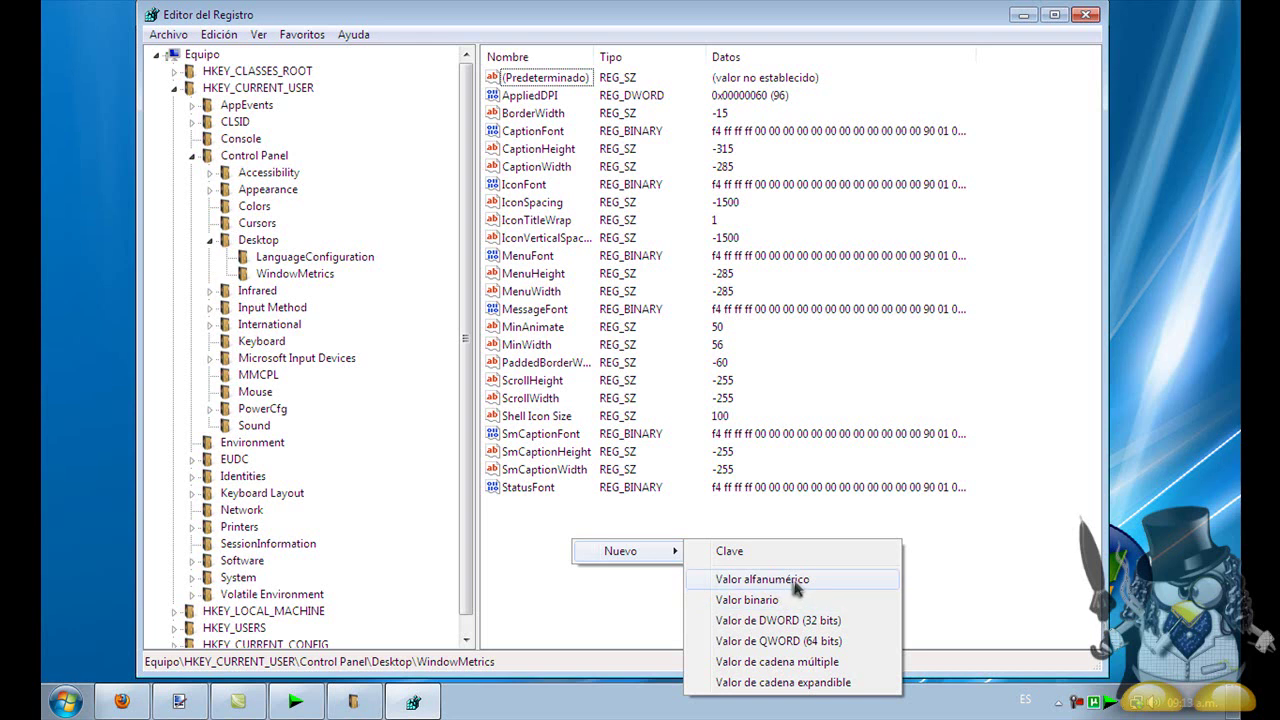
left_click(948, 558)
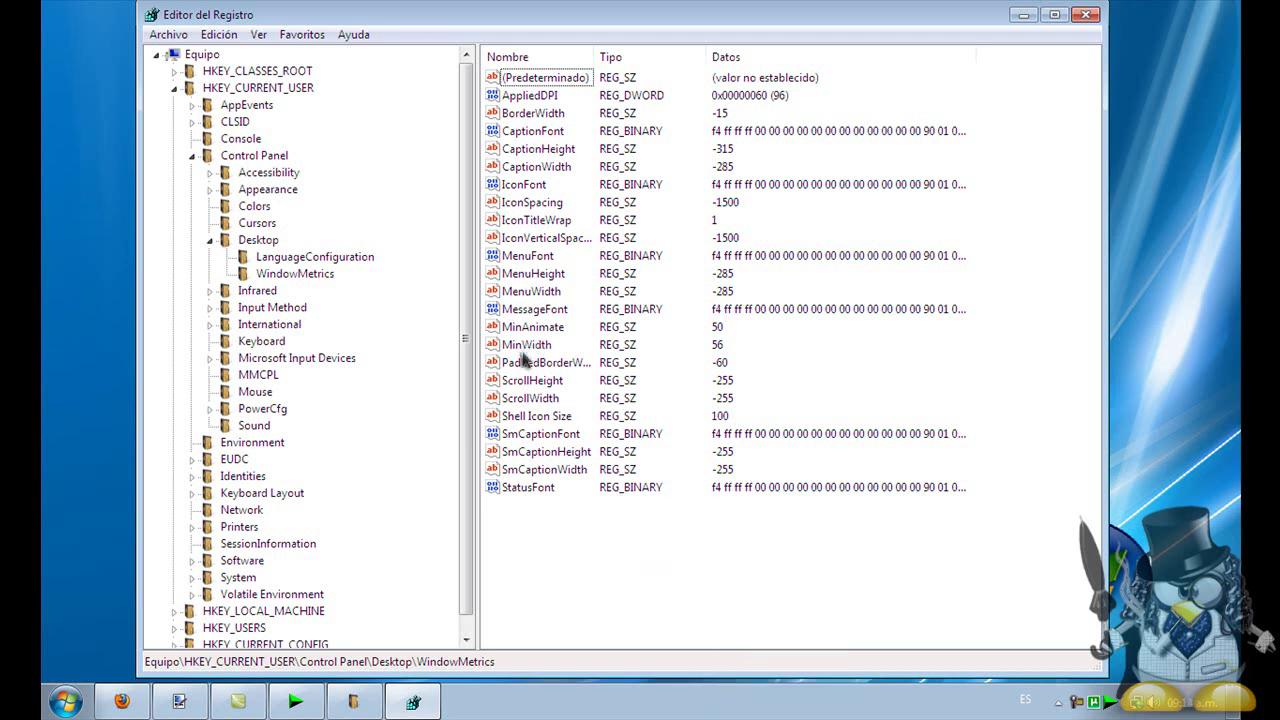
right_click(561, 543)
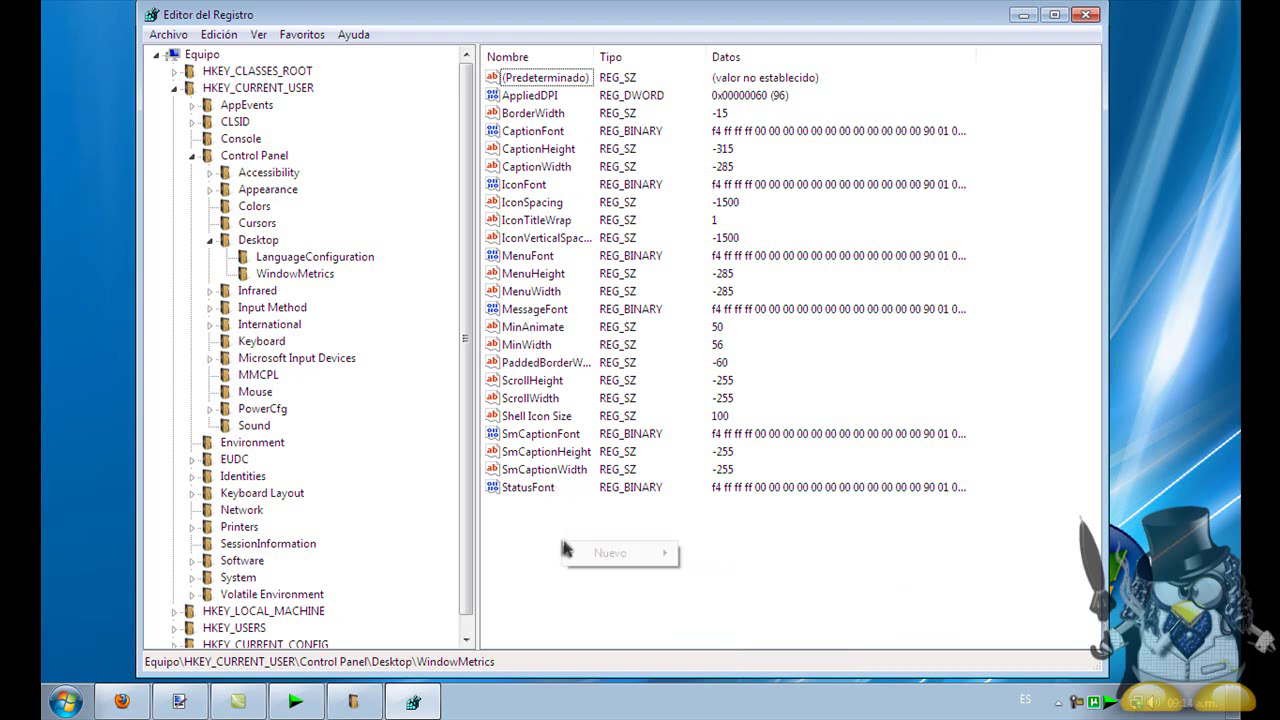
left_click(795, 581)
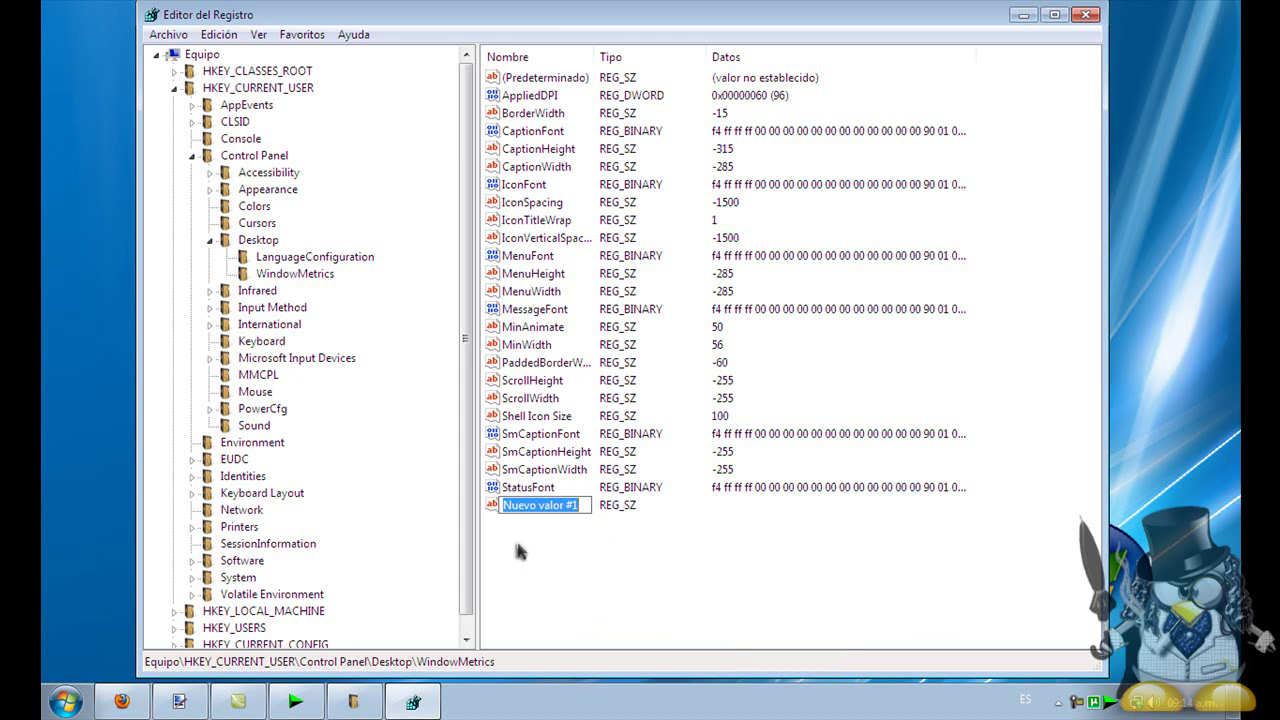
Delete the new string value from the WindowMetrics key and confirm the deletion
left_click(587, 506)
left_click_drag(587, 506, 450, 512)
right_click(640, 505)
right_click(620, 506)
left_click(550, 510)
right_click(550, 512)
left_click(615, 572)
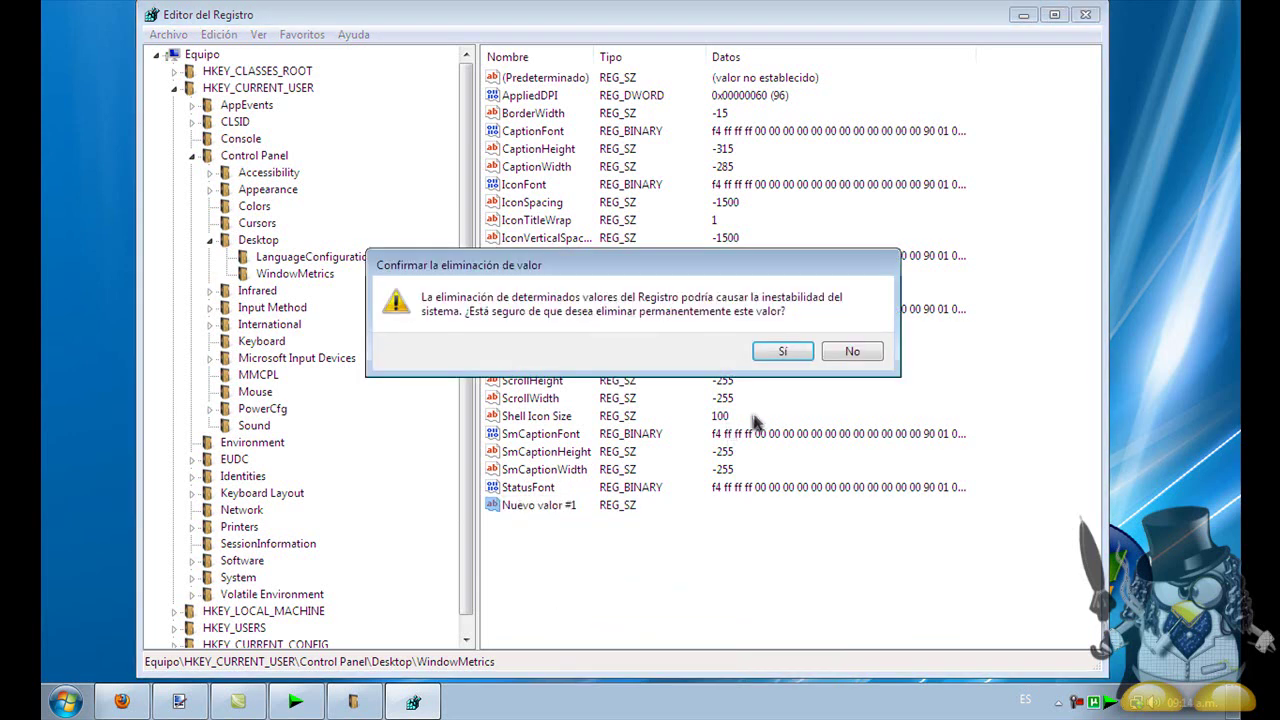
left_click(783, 352)
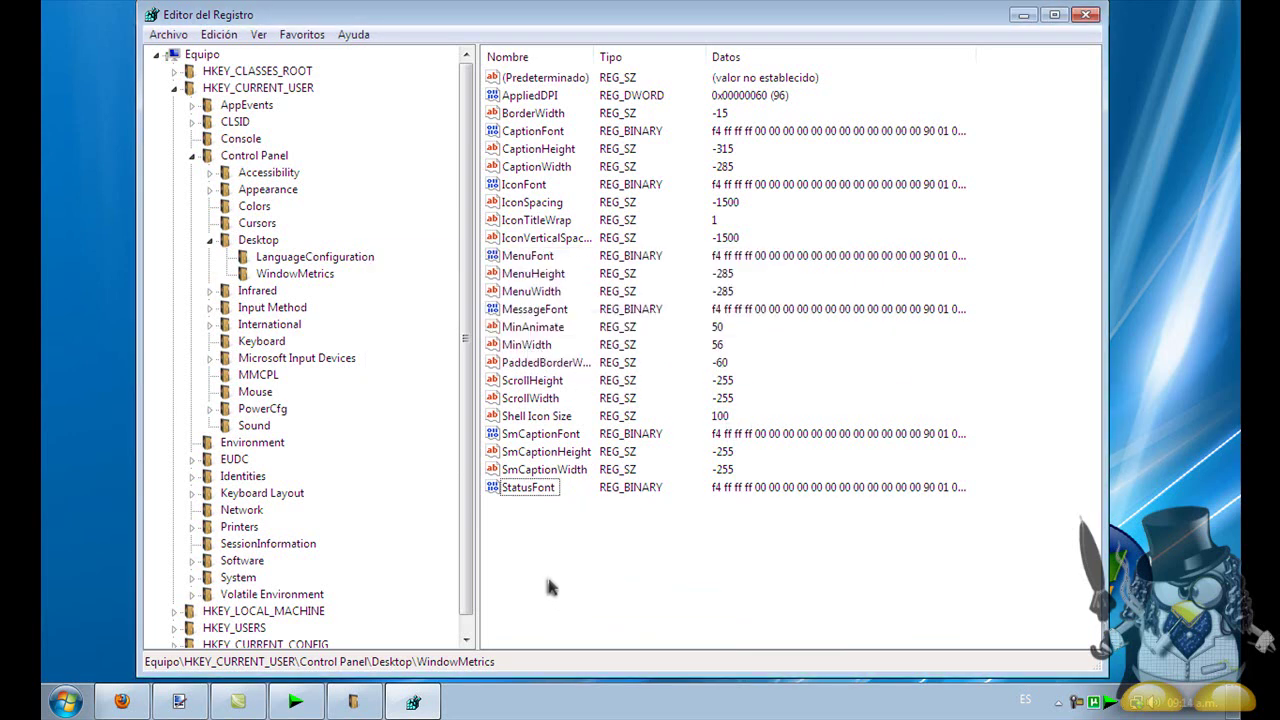
Open the MinWidth value to check its data, accept it and close the Registry Editor
double_click(528, 346)
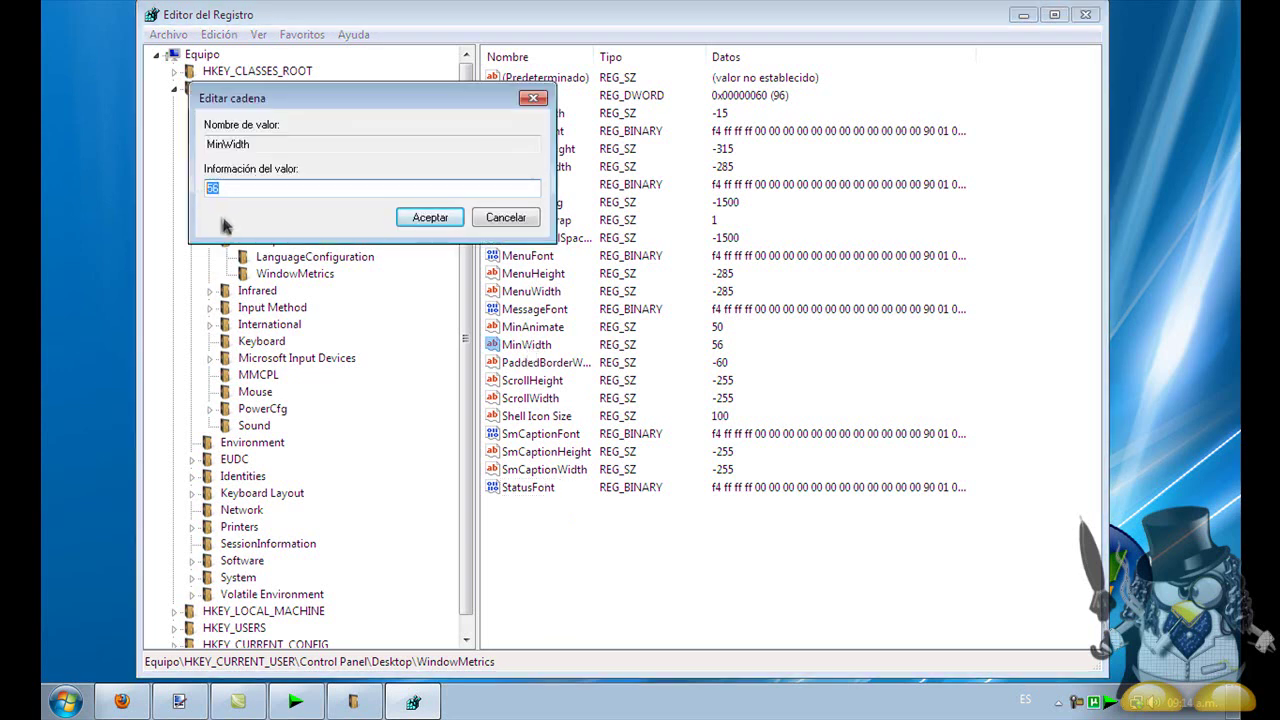
left_click(425, 216)
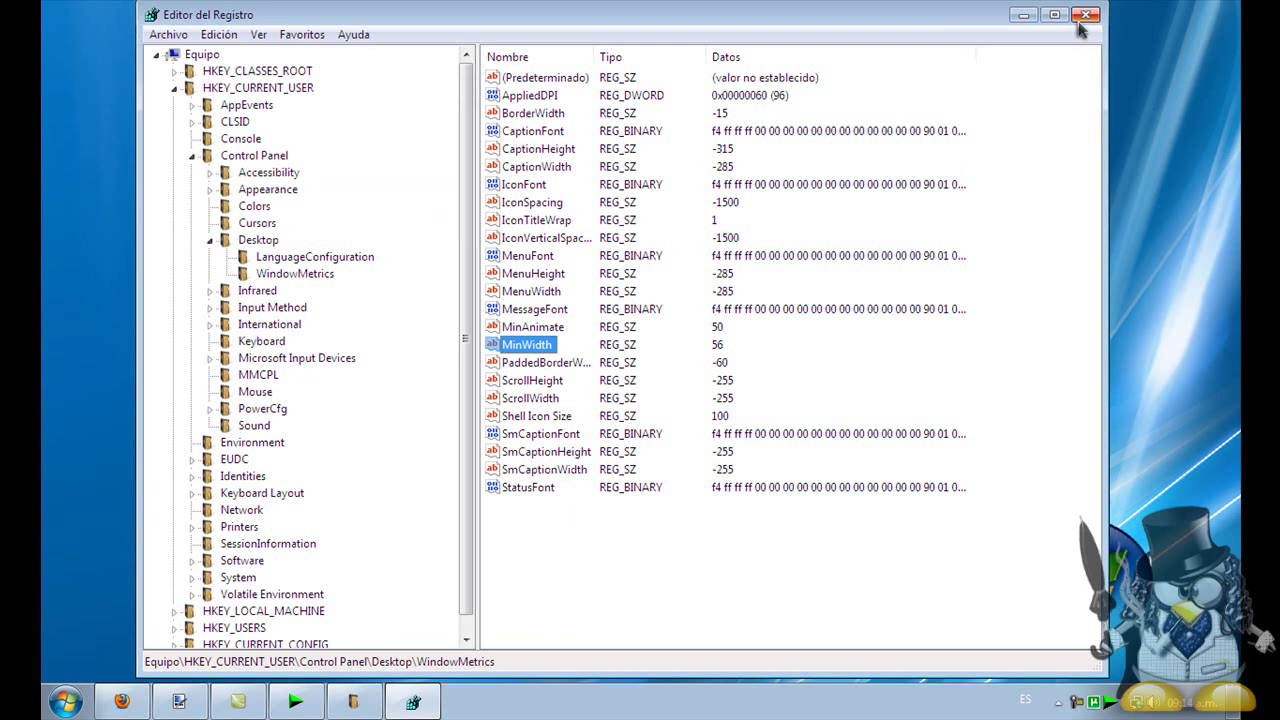
left_click(1085, 15)
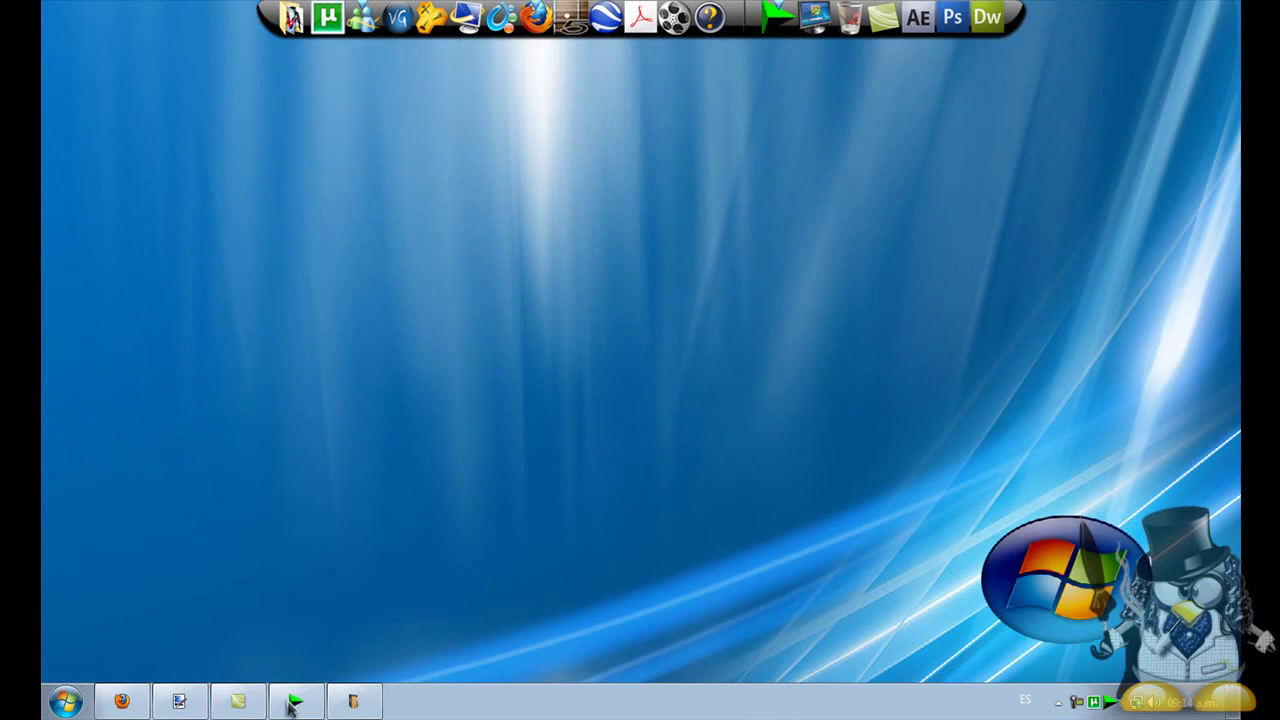
left_click_drag(638, 450, 588, 448)
left_click_drag(567, 474, 40, 690)
Show the Inicio rápido (Quick Launch) toolbar on the taskbar
right_click(838, 708)
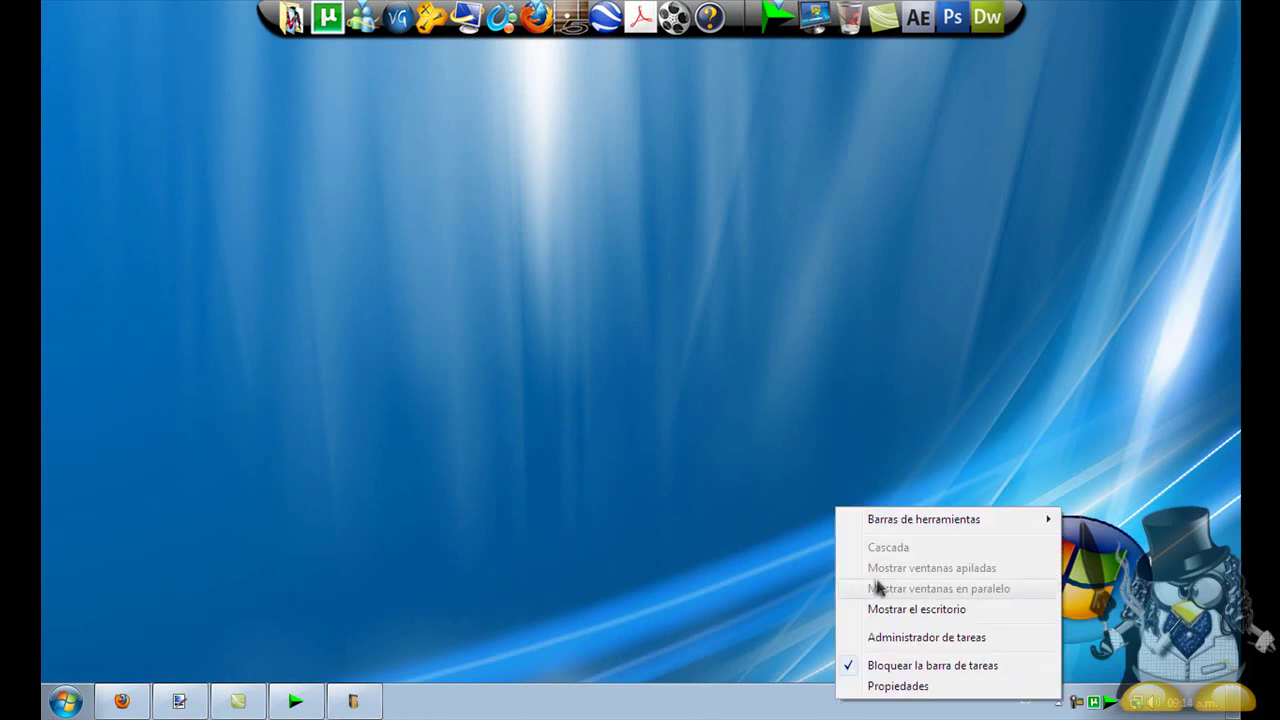
mouse_move(907, 528)
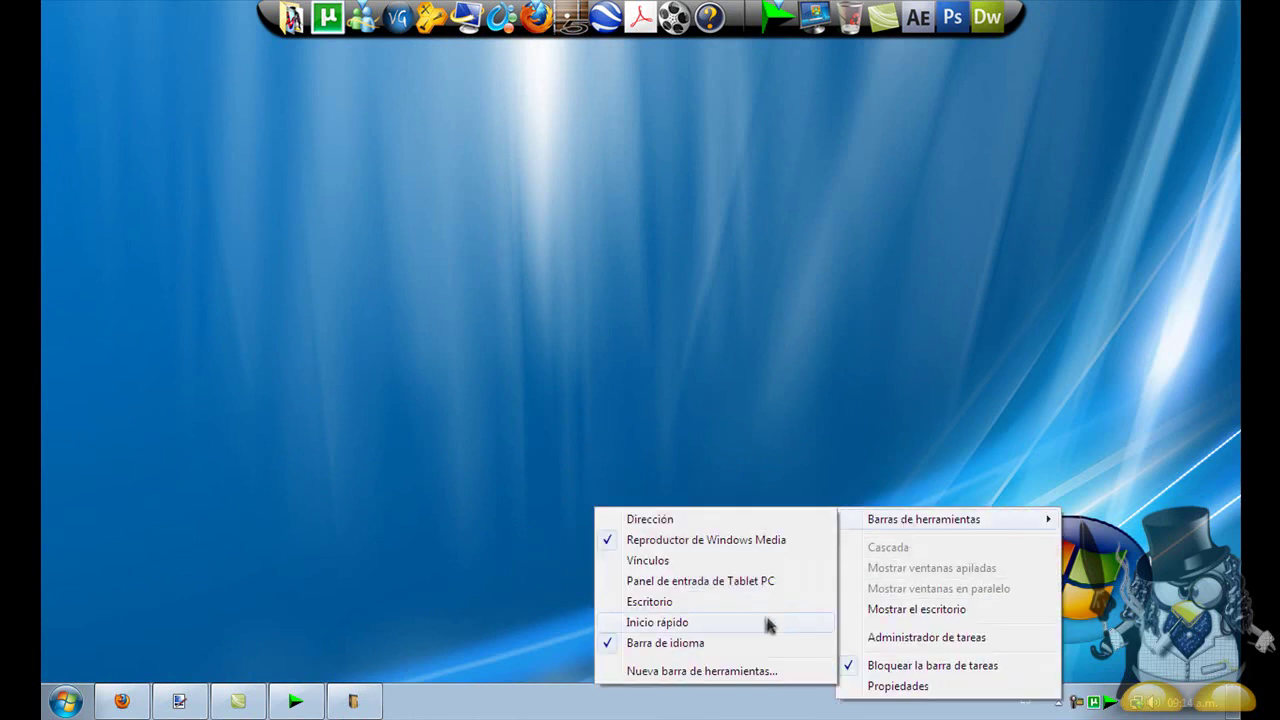
left_click(735, 630)
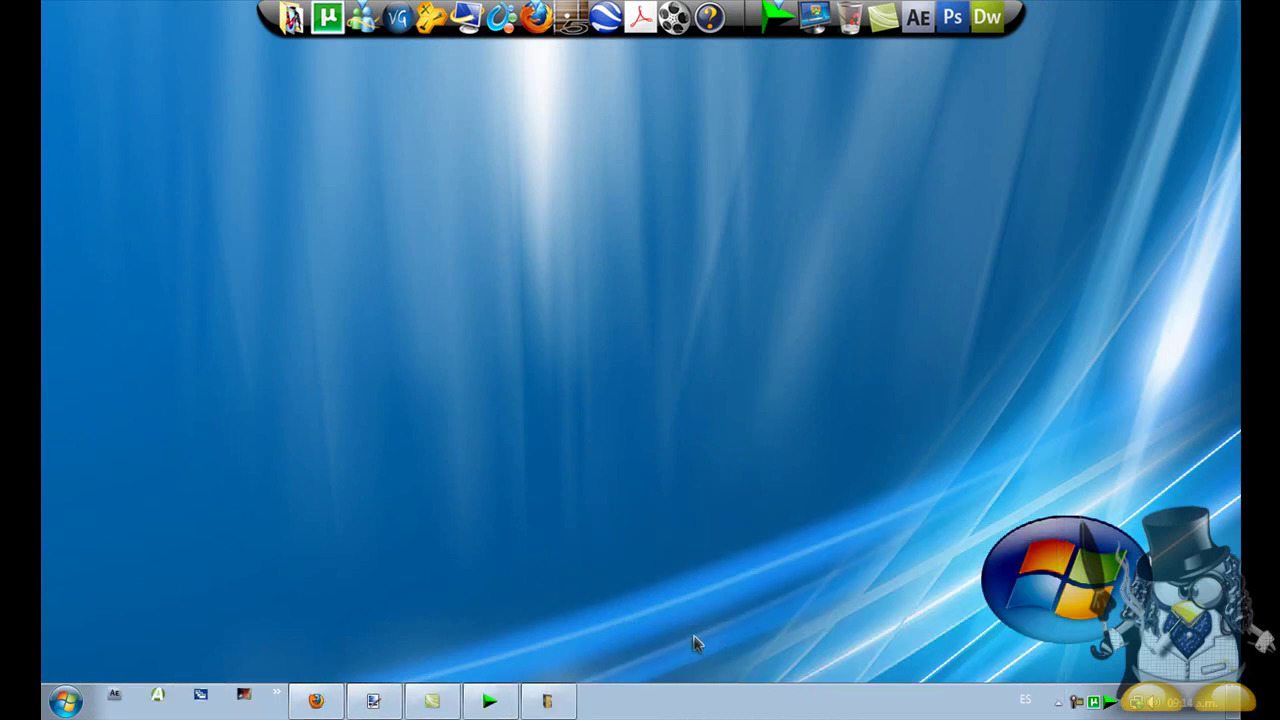
Unlock the taskbar and widen the Quick Launch toolbar until all its shortcuts fit
right_click(730, 702)
right_click(688, 708)
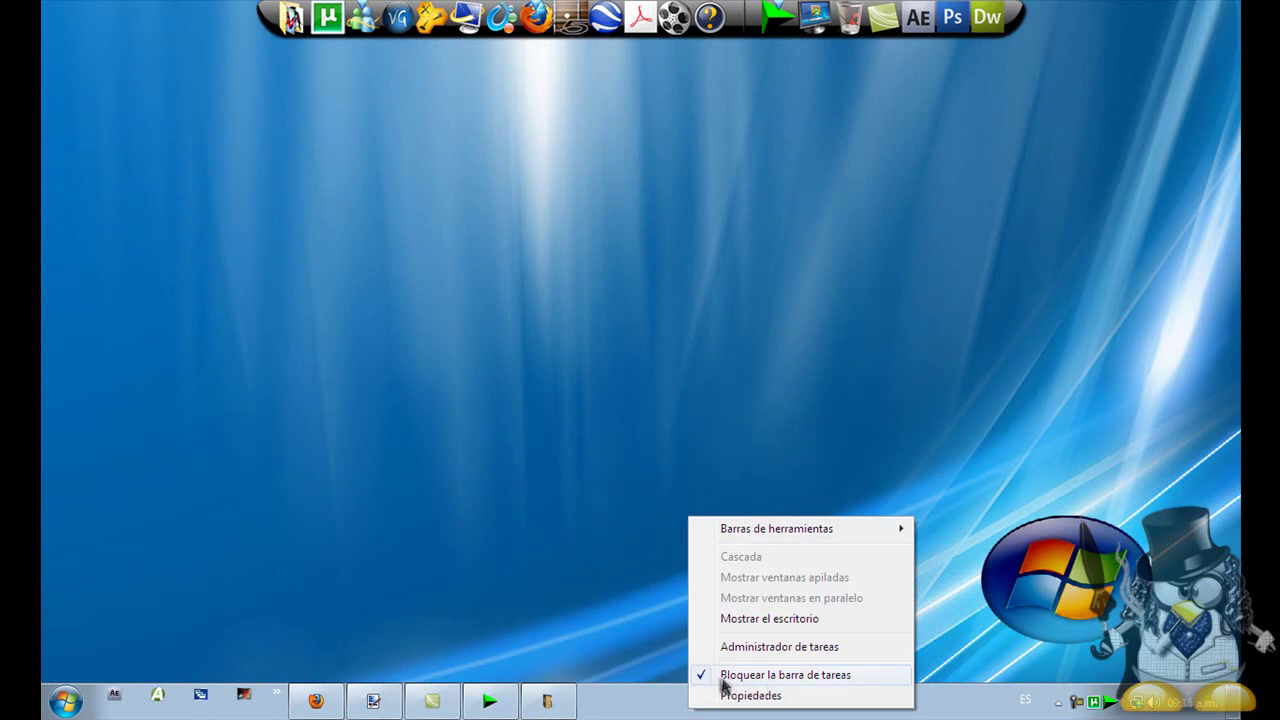
left_click(760, 675)
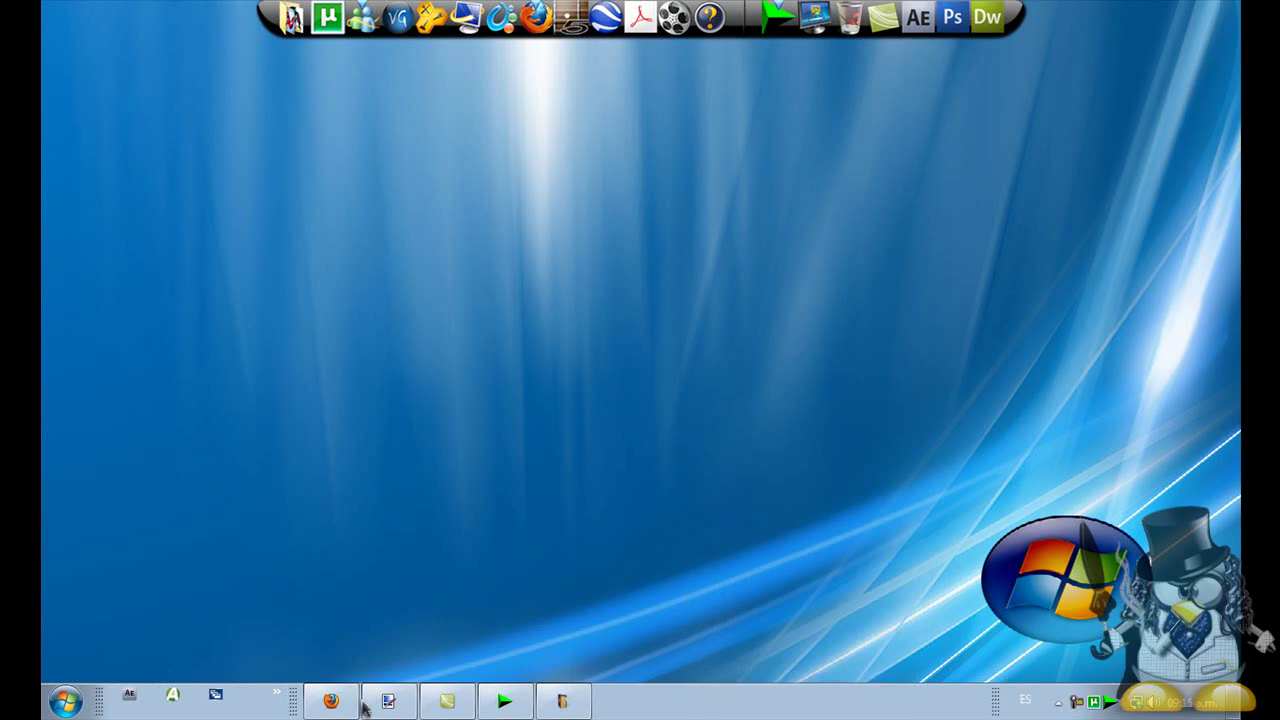
left_click_drag(292, 700, 518, 712)
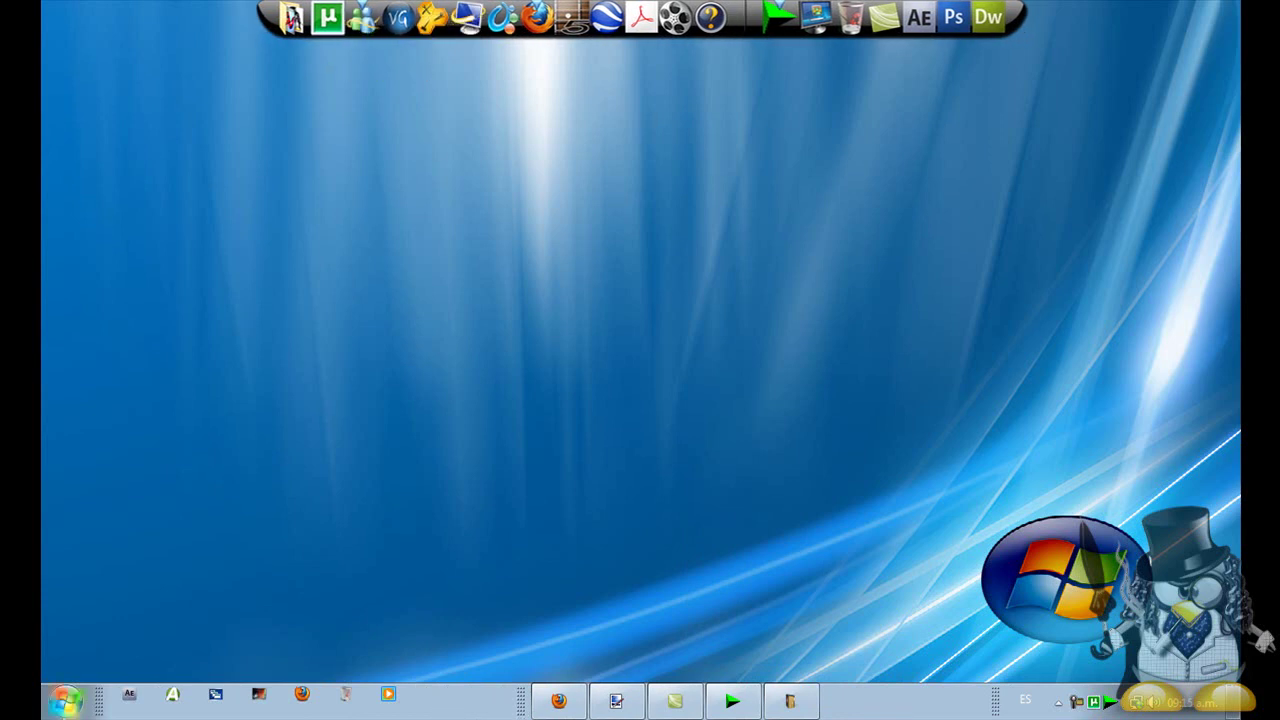
left_click_drag(322, 86, 471, 664)
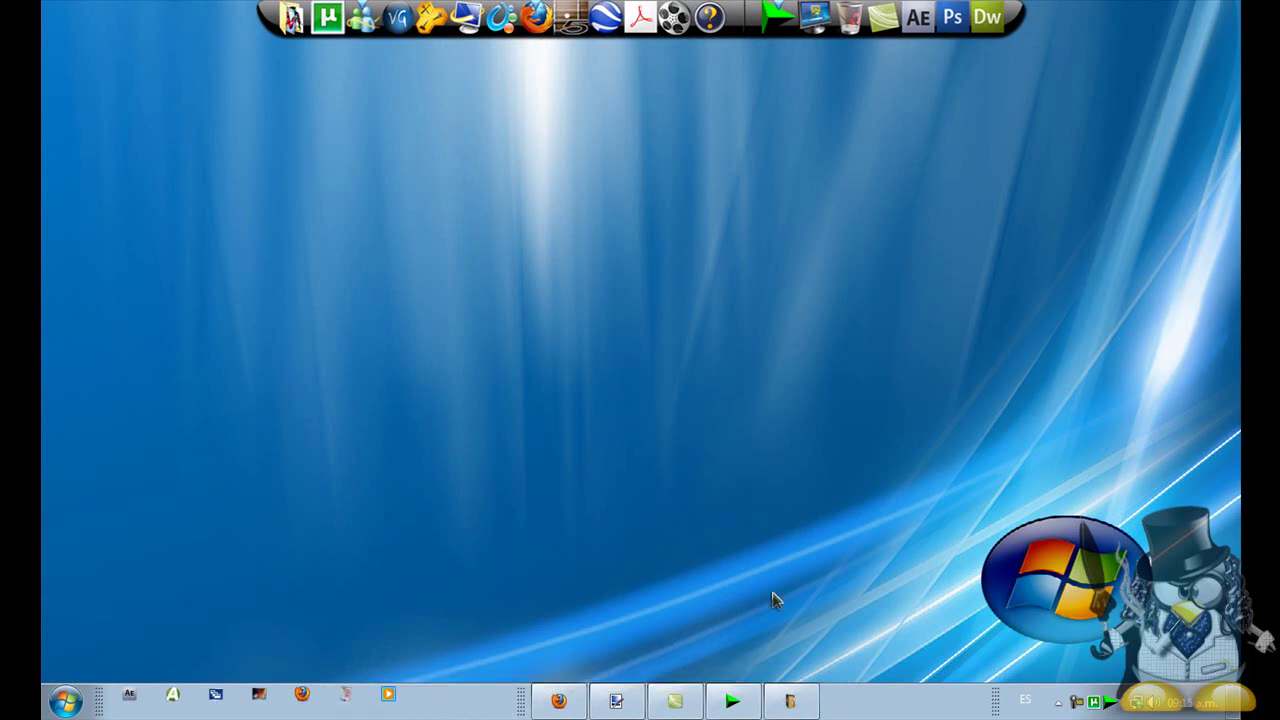
Switch the Quick Launch toolbar to large icons and widen it a little to fit all of them
right_click(98, 698)
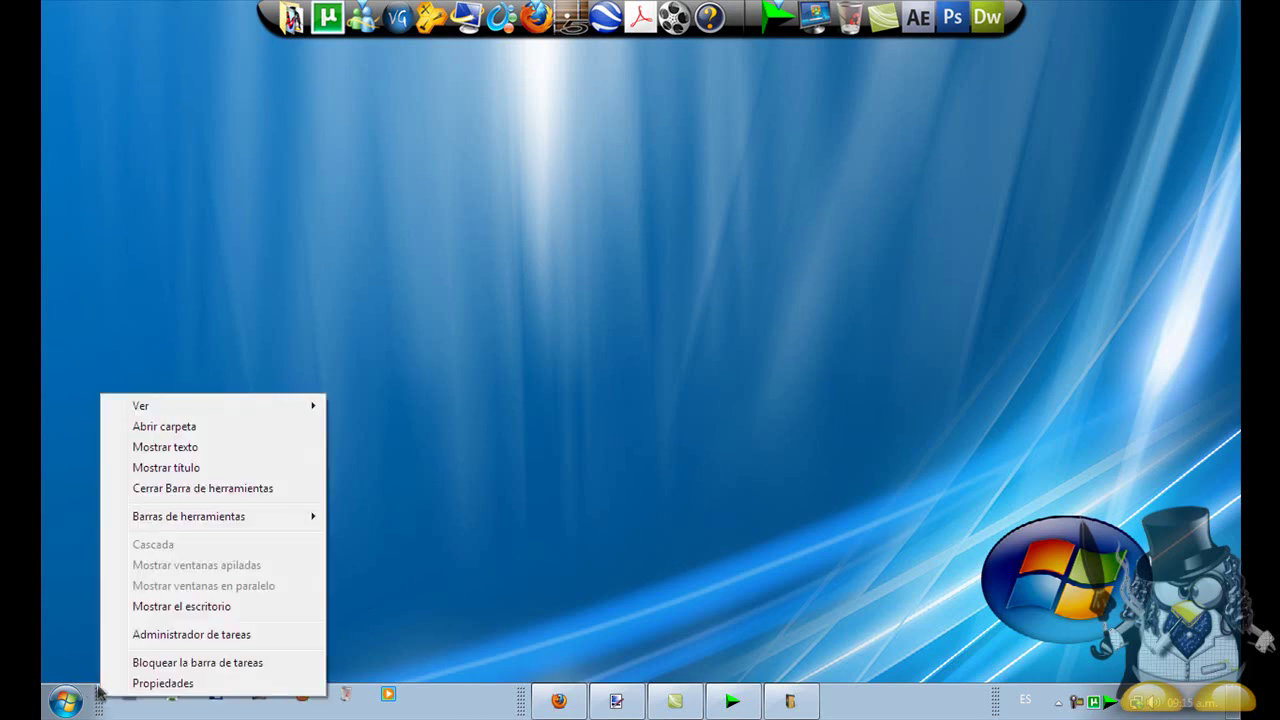
left_click(282, 414)
mouse_move(266, 414)
left_click(418, 406)
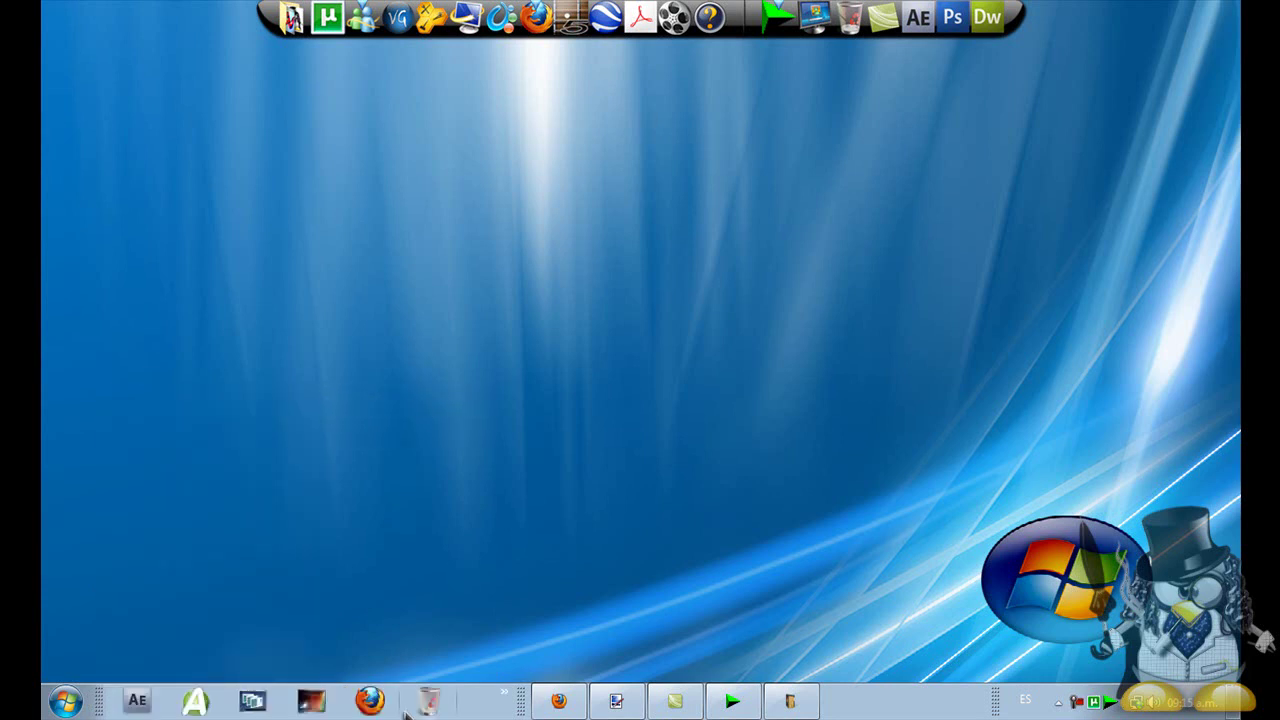
mouse_move(521, 704)
left_mouse_down()
mouse_move(560, 710)
mouse_move(543, 712)
left_mouse_up()
Lock the taskbar, then check its appearance options in the taskbar properties and accept them
right_click(897, 707)
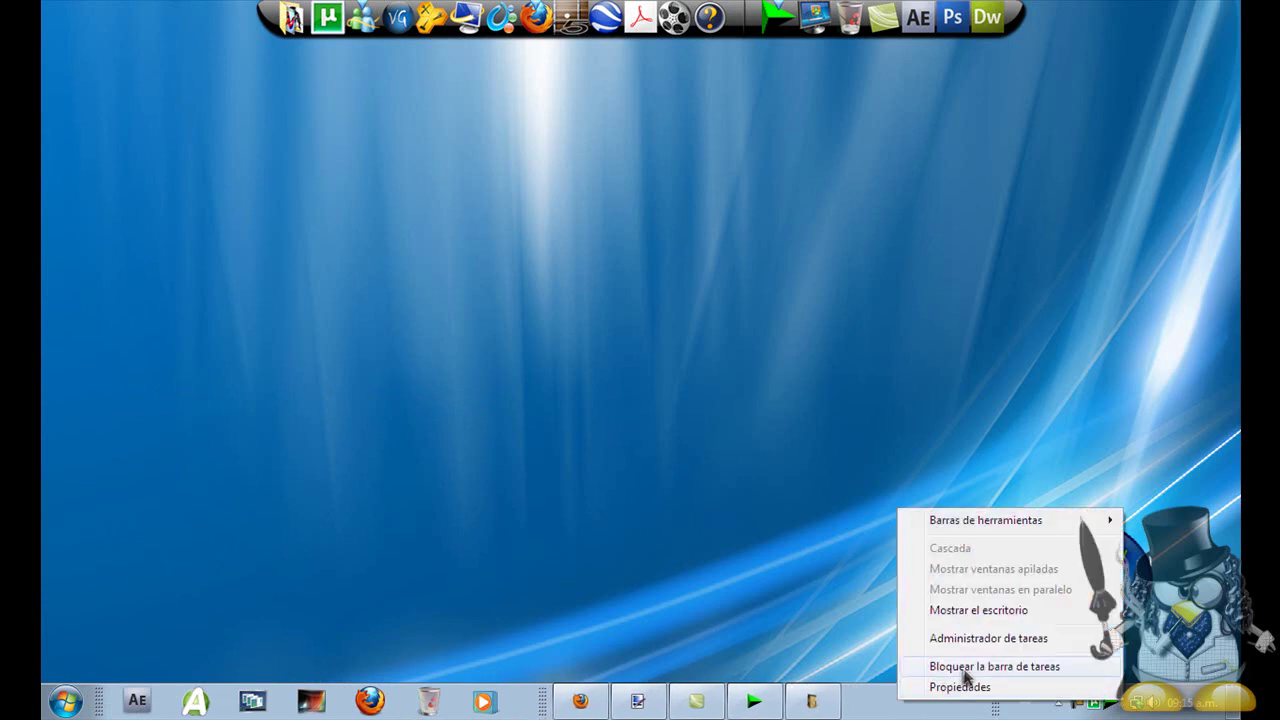
left_click(964, 668)
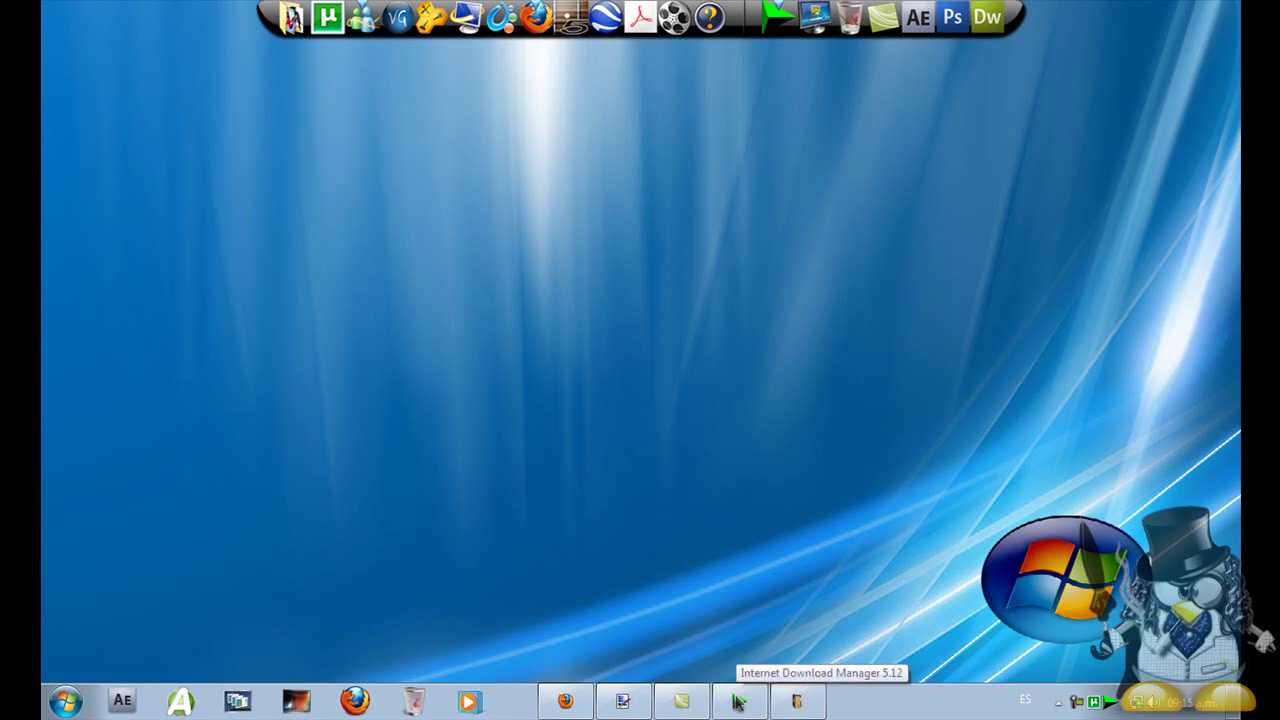
right_click(928, 707)
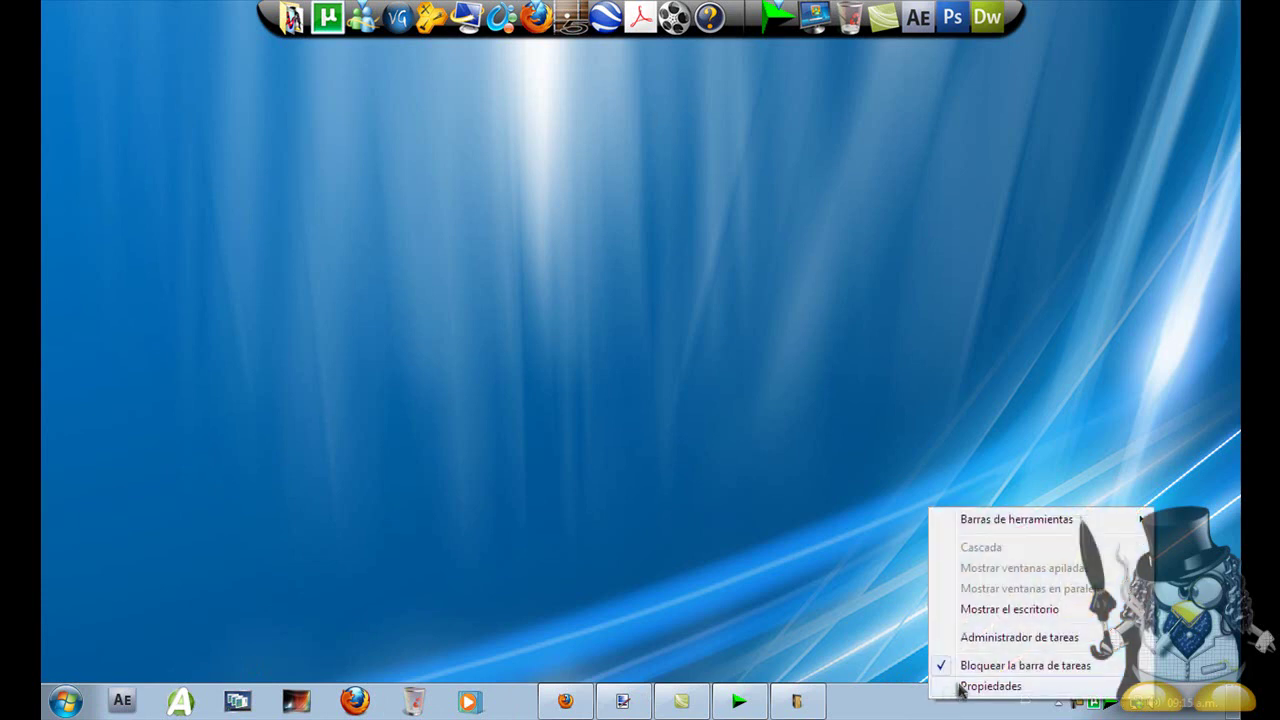
left_click(956, 690)
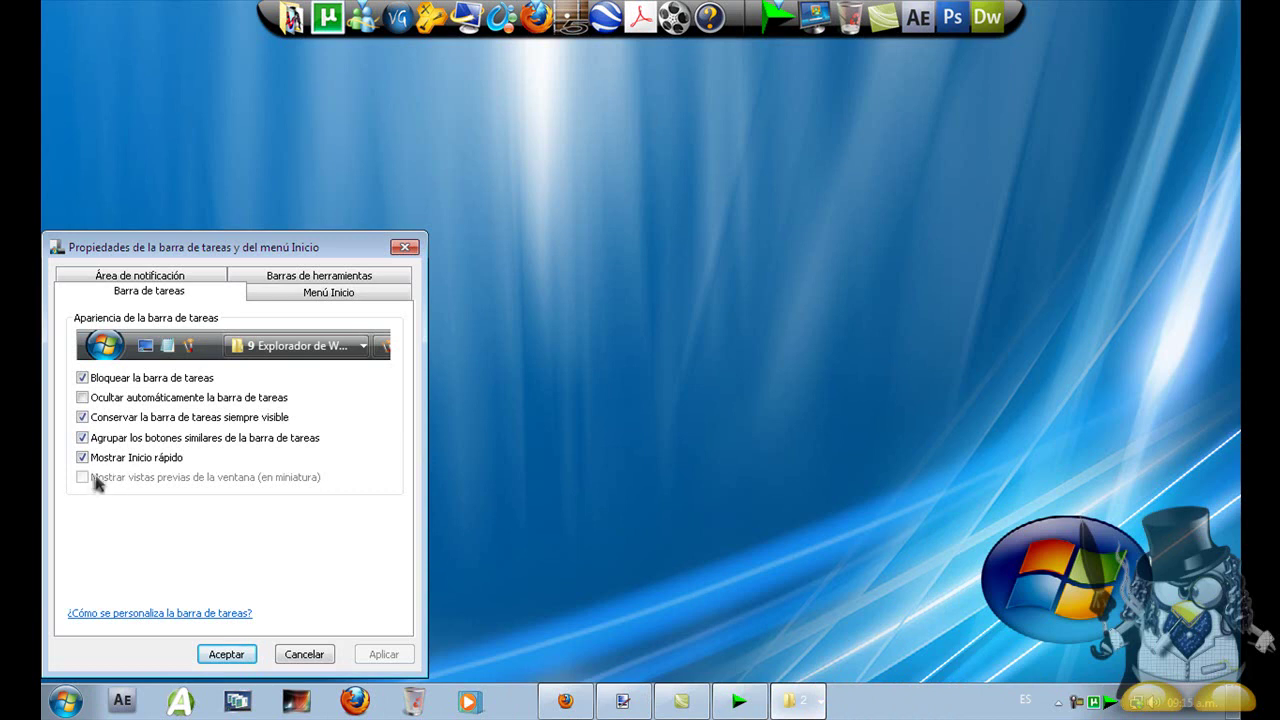
left_click(216, 654)
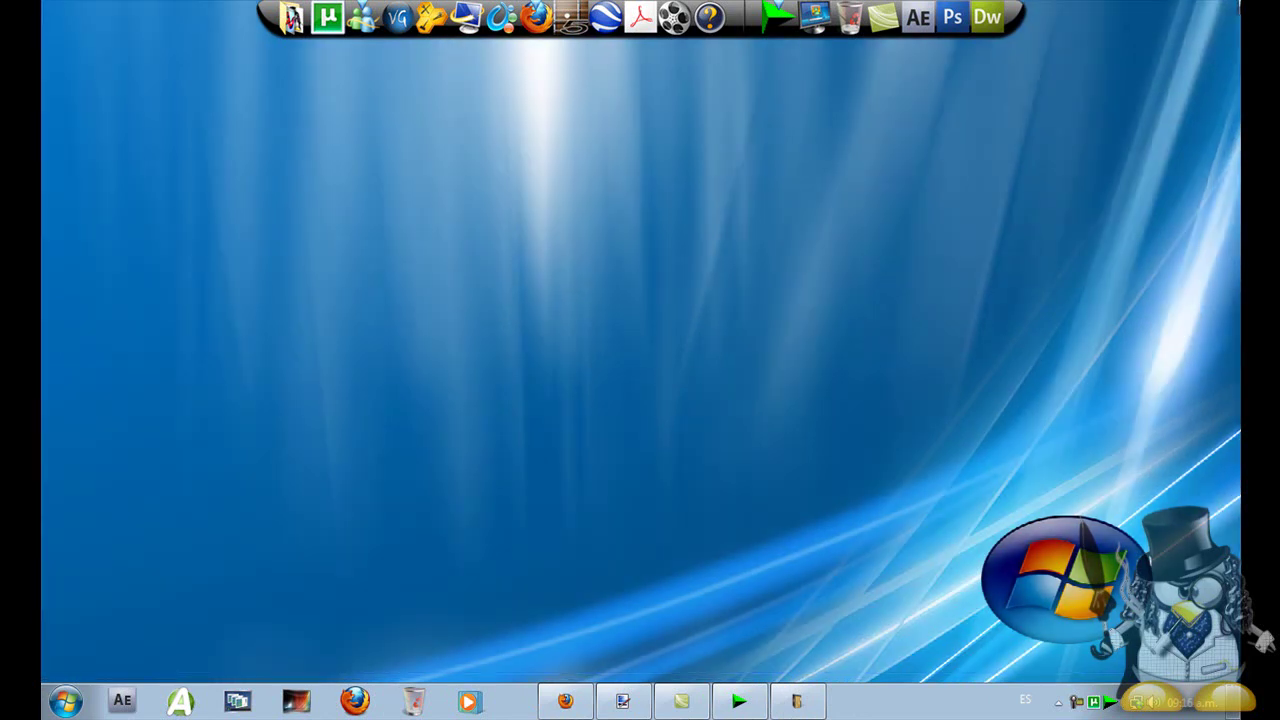
Open the Start menu to view its Windows 7 styling and close it again
left_click(60, 700)
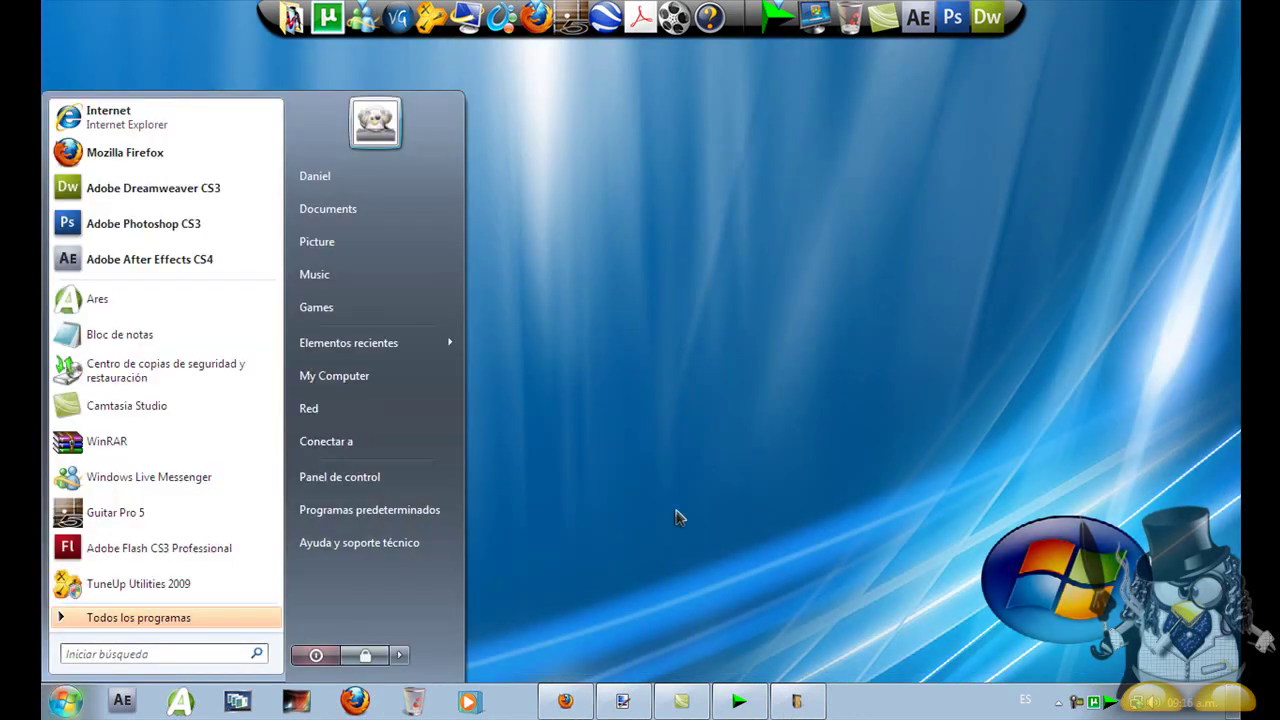
left_click(614, 540)
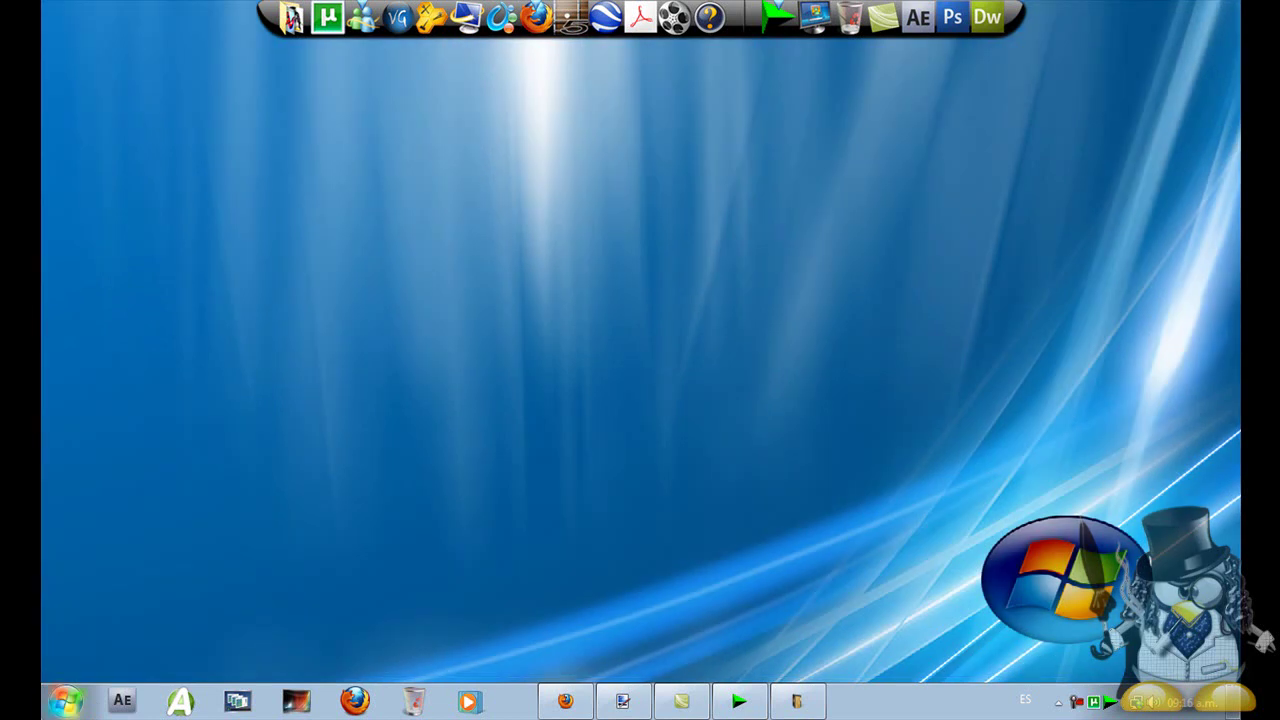